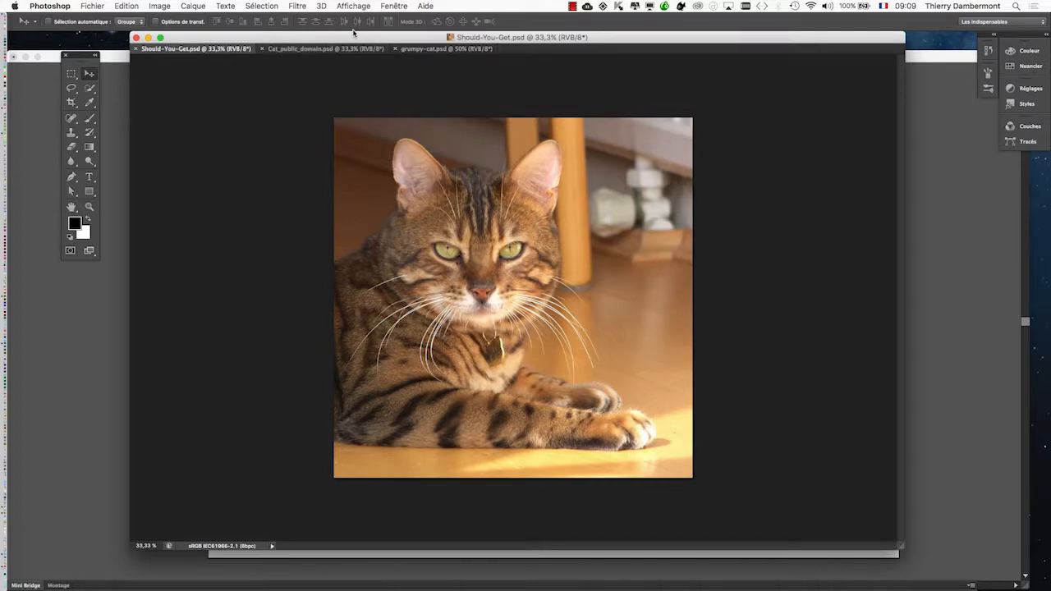
- Show the Calques panel, shorten it, and place it beside the tabby cat image
{"action": "left_click", "coordinate": [394, 5]}
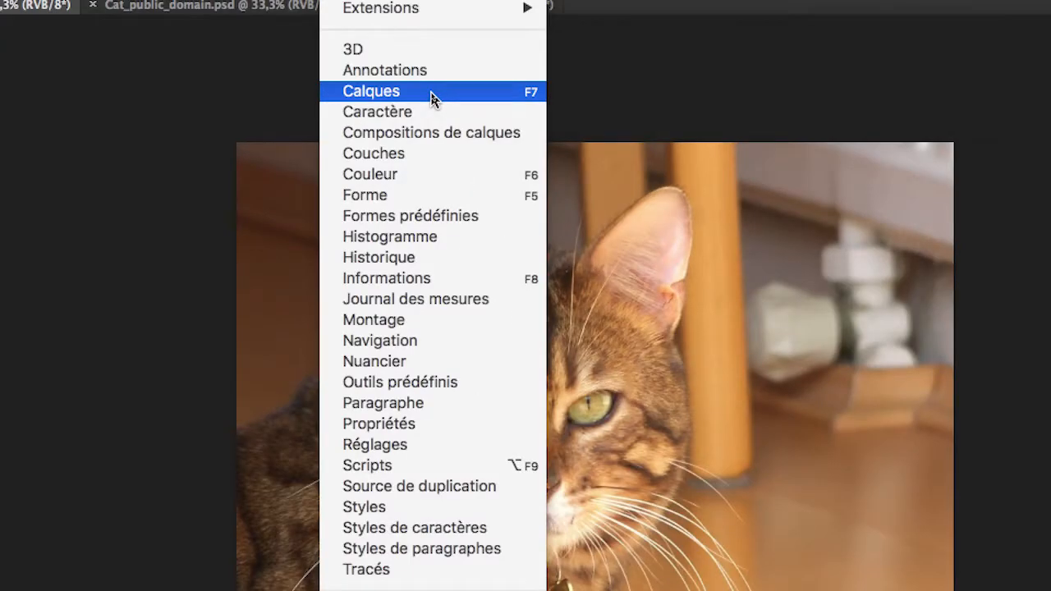
{"action": "left_click", "coordinate": [432, 92]}
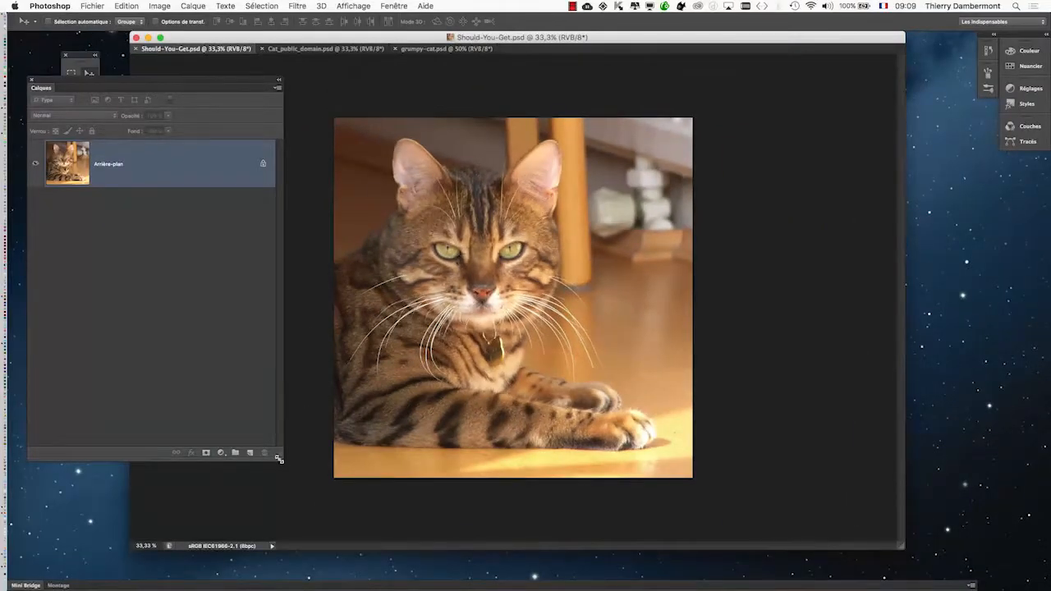
{"action": "left_click_drag", "start_coordinate": [277, 453], "coordinate": [279, 312]}
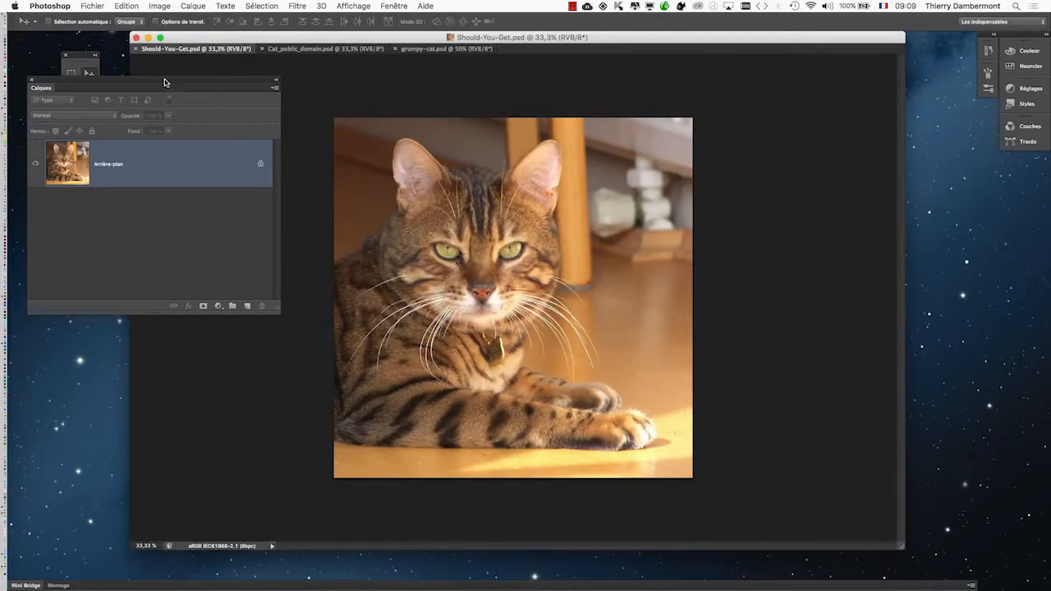
{"action": "left_click_drag", "start_coordinate": [163, 84], "coordinate": [858, 176]}
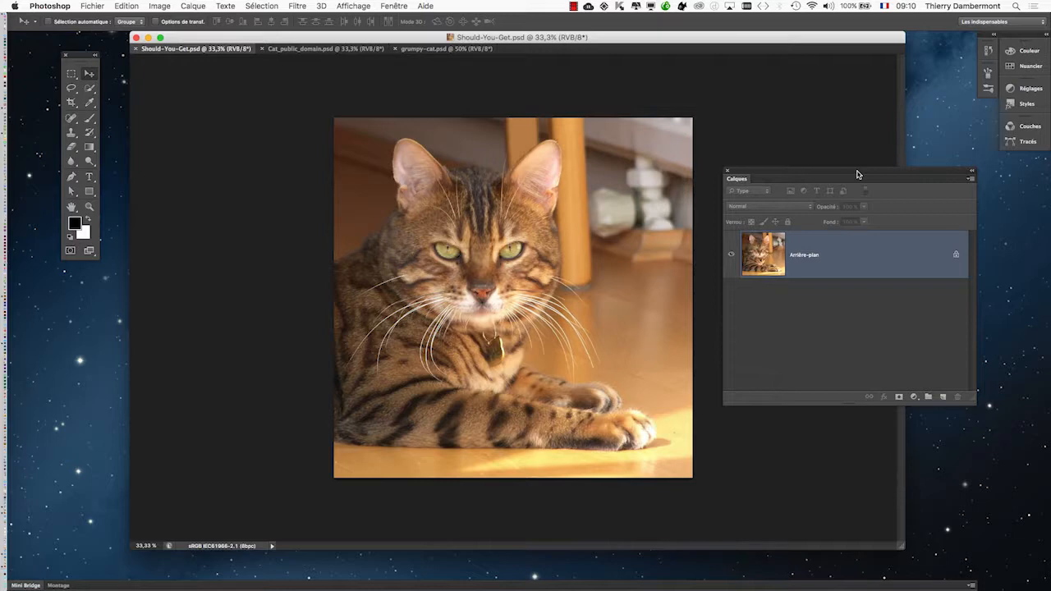
{"action": "left_click_drag", "start_coordinate": [858, 174], "coordinate": [871, 201]}
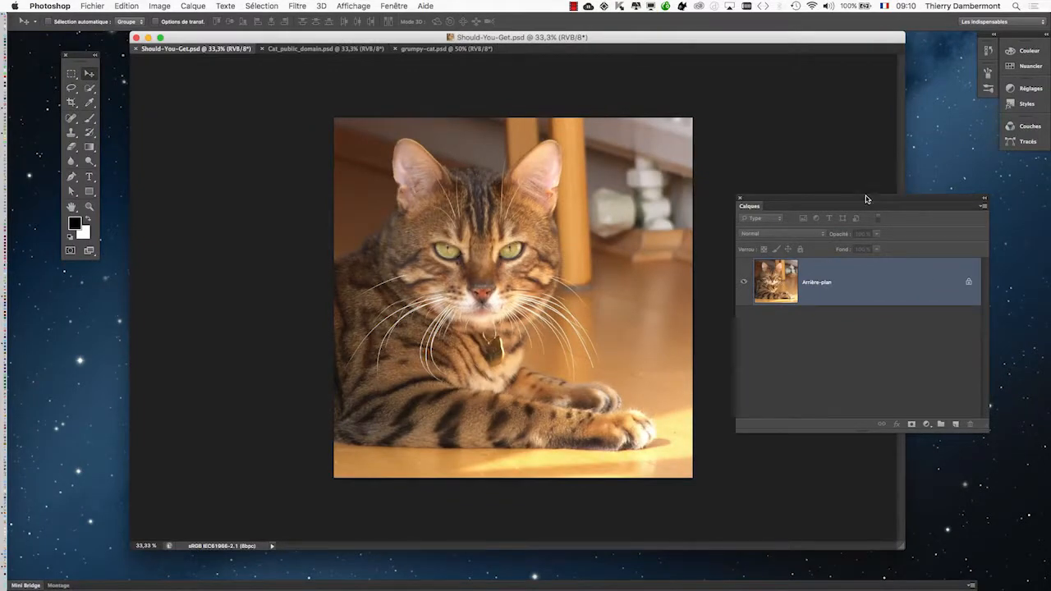
{"action": "left_click_drag", "start_coordinate": [867, 202], "coordinate": [883, 200]}
- Add a Teinte/Saturation adjustment layer with the default name and options above Arrière-plan, and move its Propriétés panel clear of the cat
{"action": "left_click", "coordinate": [195, 6]}
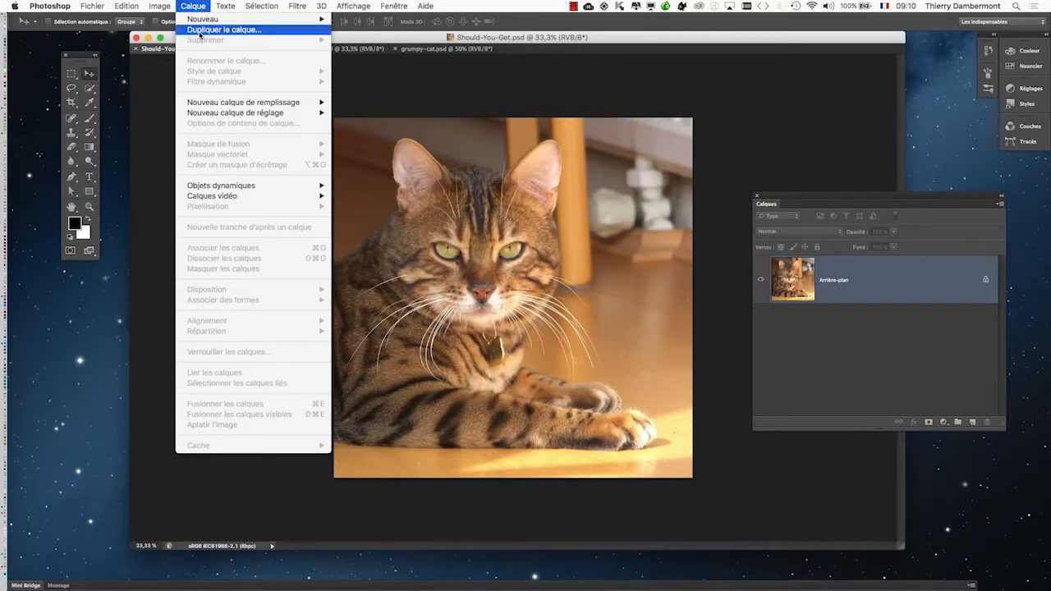
{"action": "mouse_move", "coordinate": [203, 113]}
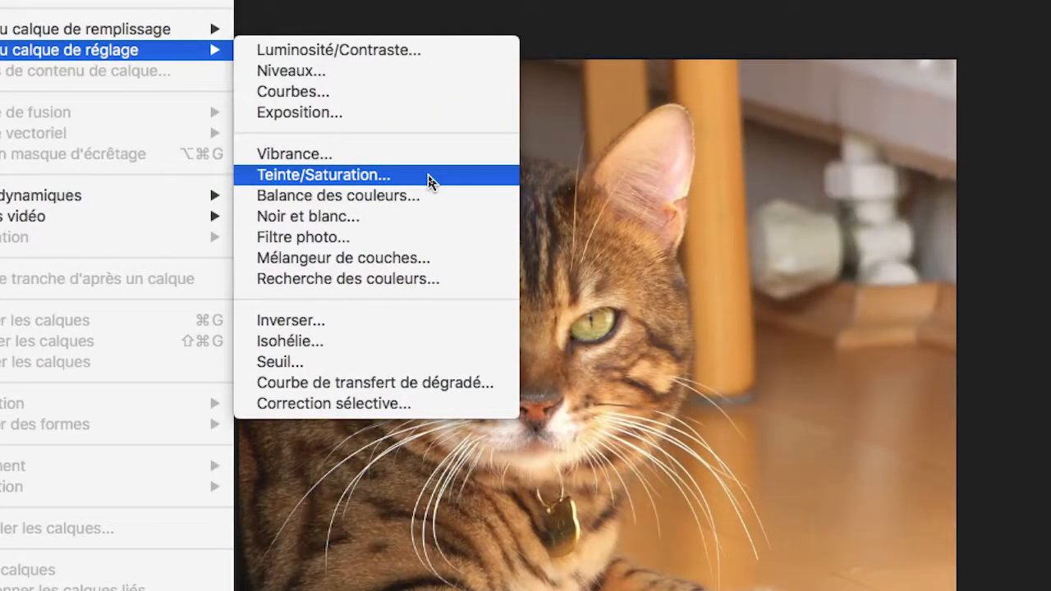
{"action": "left_click", "coordinate": [428, 180]}
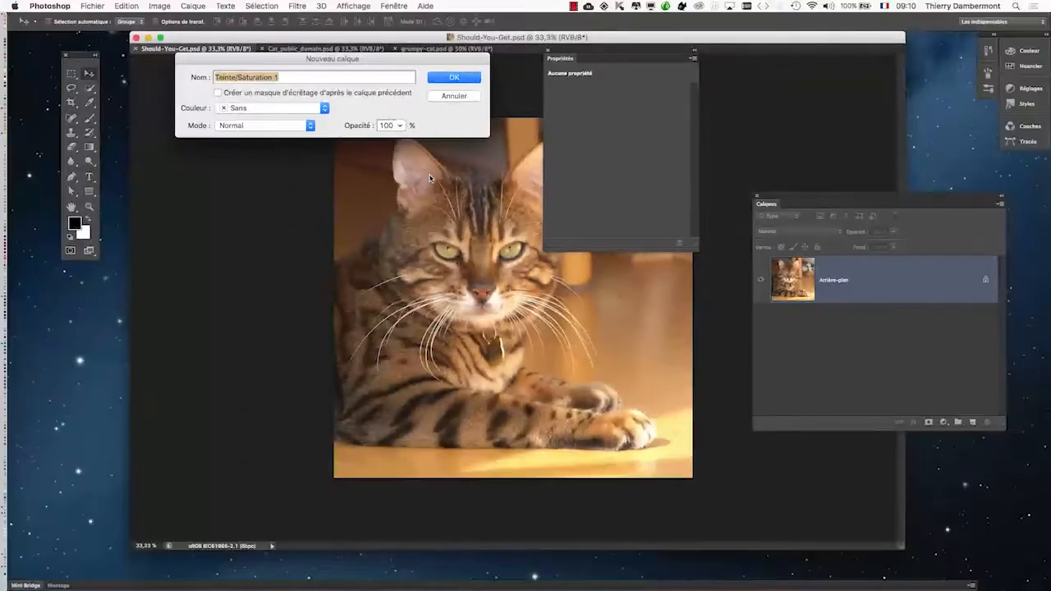
{"action": "left_click_drag", "start_coordinate": [376, 64], "coordinate": [728, 78]}
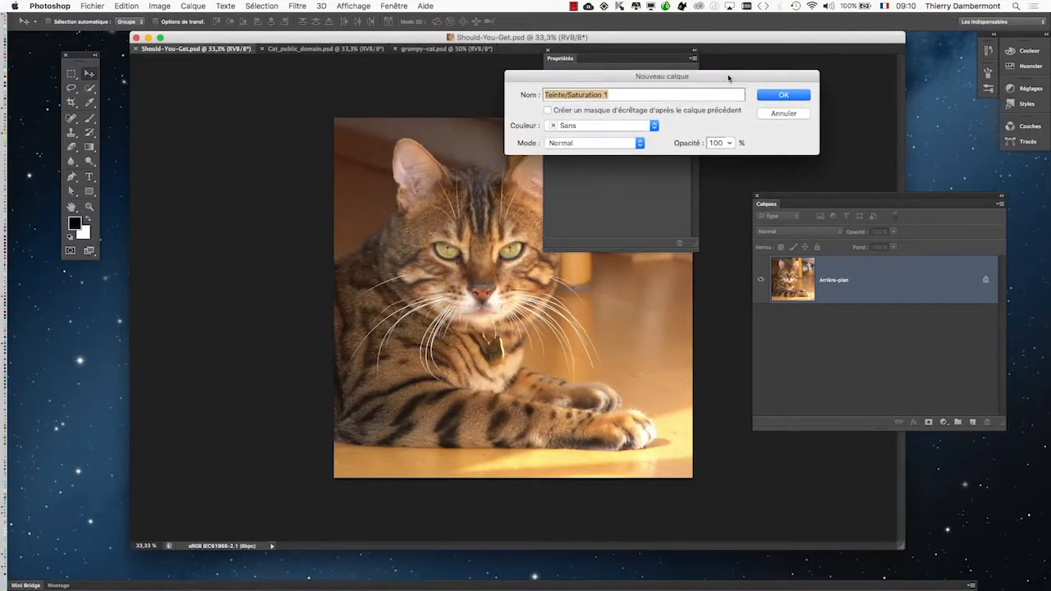
{"action": "left_click", "coordinate": [779, 96]}
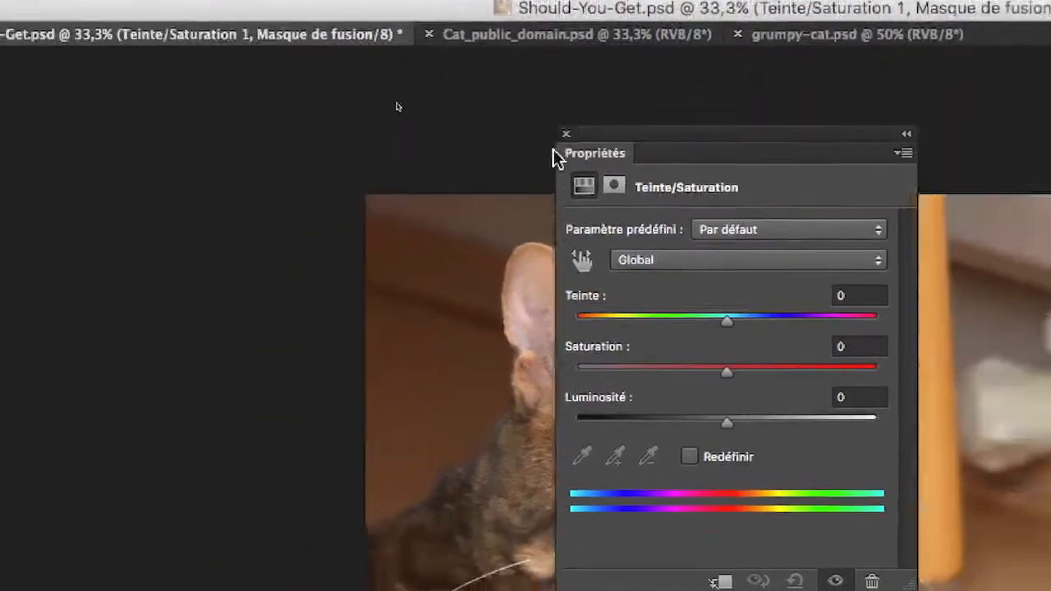
{"action": "left_click_drag", "start_coordinate": [553, 148], "coordinate": [18, 139]}
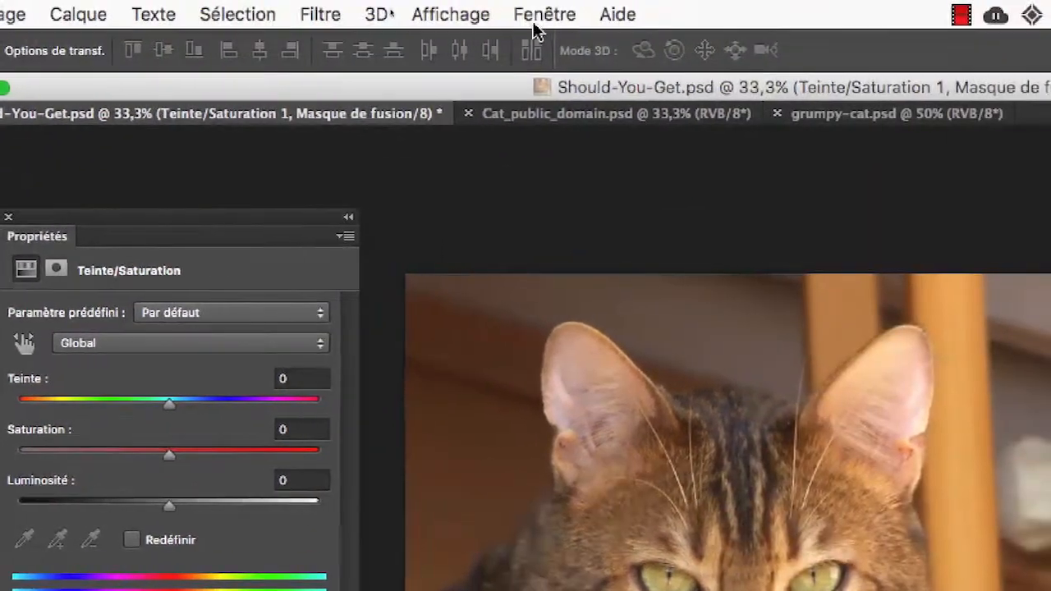
{"action": "left_click", "coordinate": [870, 0]}
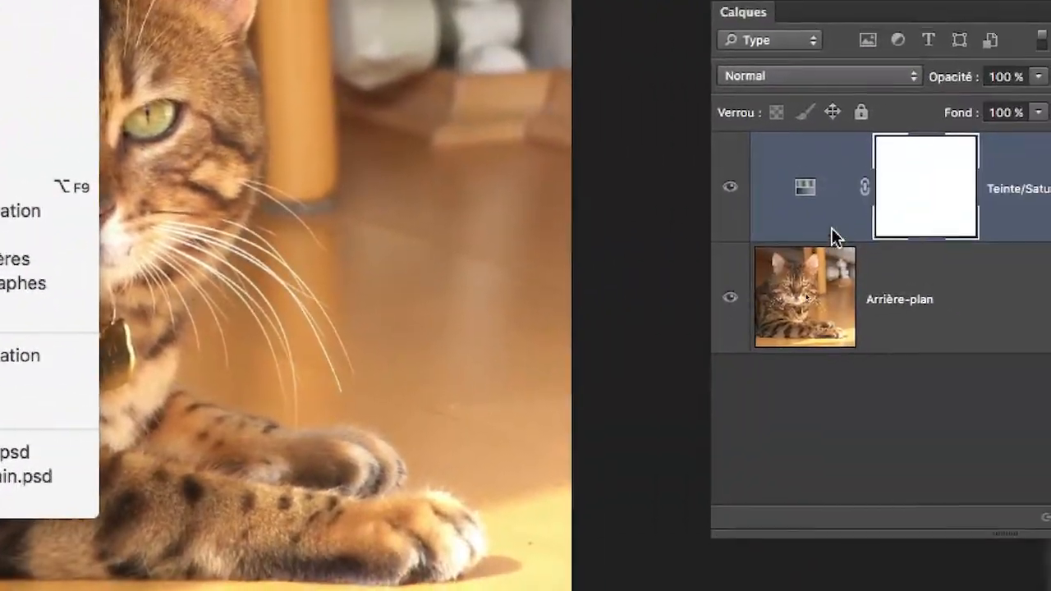
{"action": "left_click", "coordinate": [830, 228]}
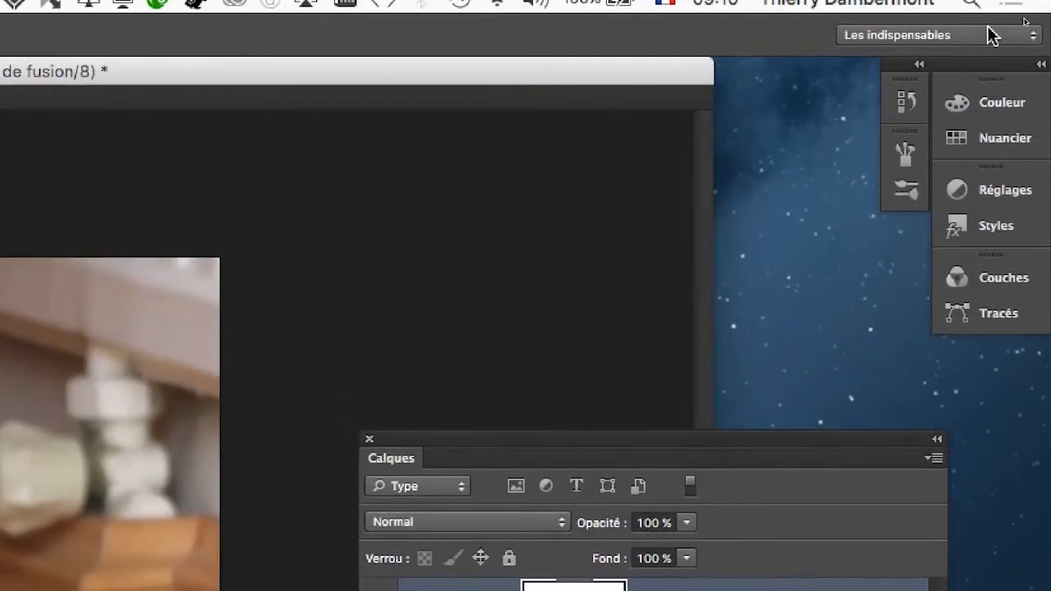
{"action": "left_click", "coordinate": [990, 33]}
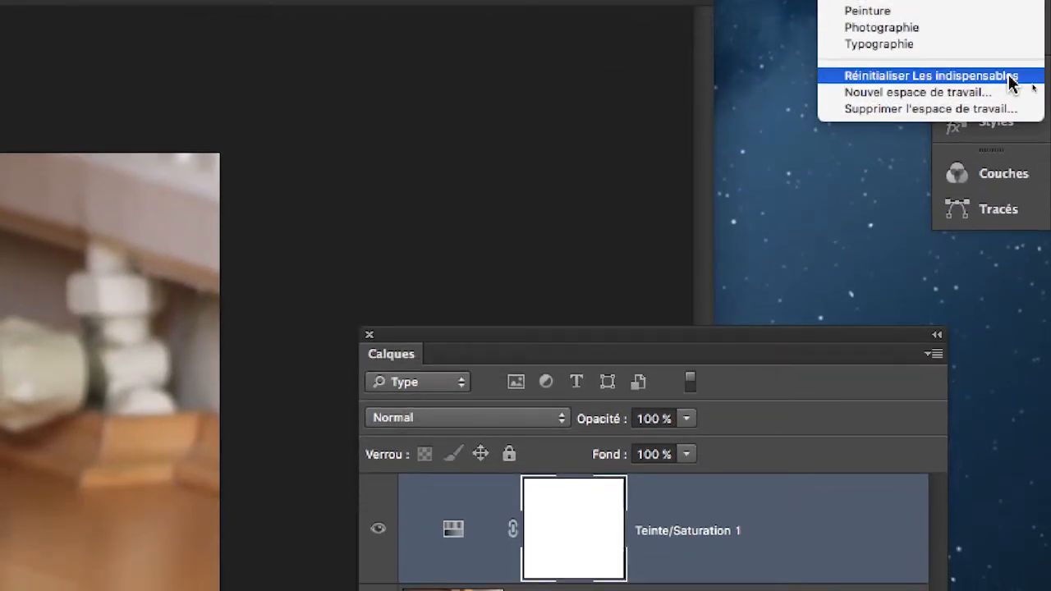
{"action": "left_click", "coordinate": [1010, 76]}
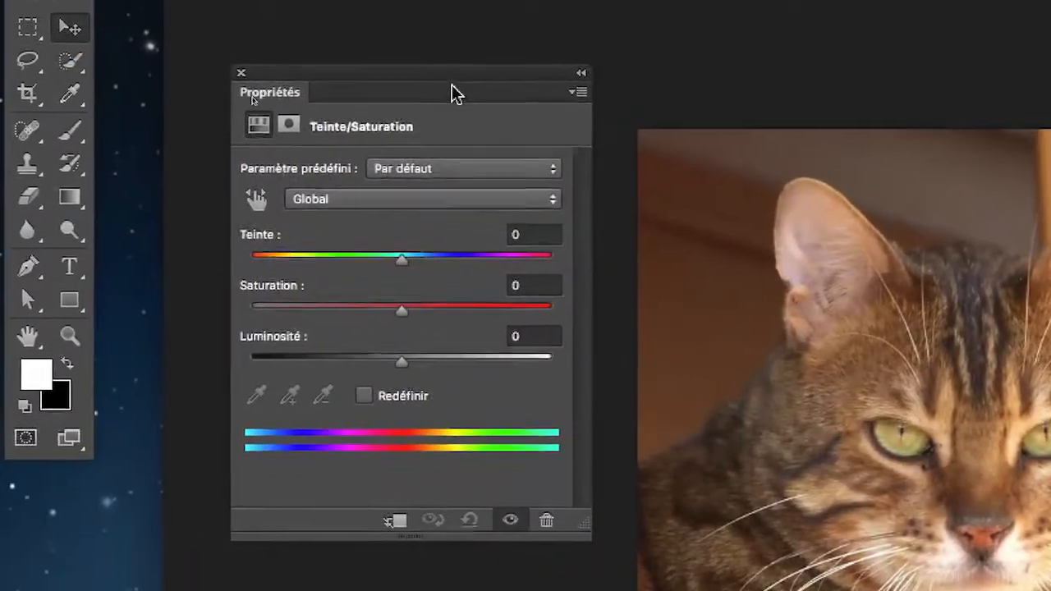
- Set the adjustment layer's Teinte to -3 and Saturation to -24 for the global range
{"action": "mouse_move", "coordinate": [444, 73]}
{"action": "left_mouse_down"}
{"action": "mouse_move", "coordinate": [672, 71]}
{"action": "mouse_move", "coordinate": [449, 71]}
{"action": "left_mouse_up"}
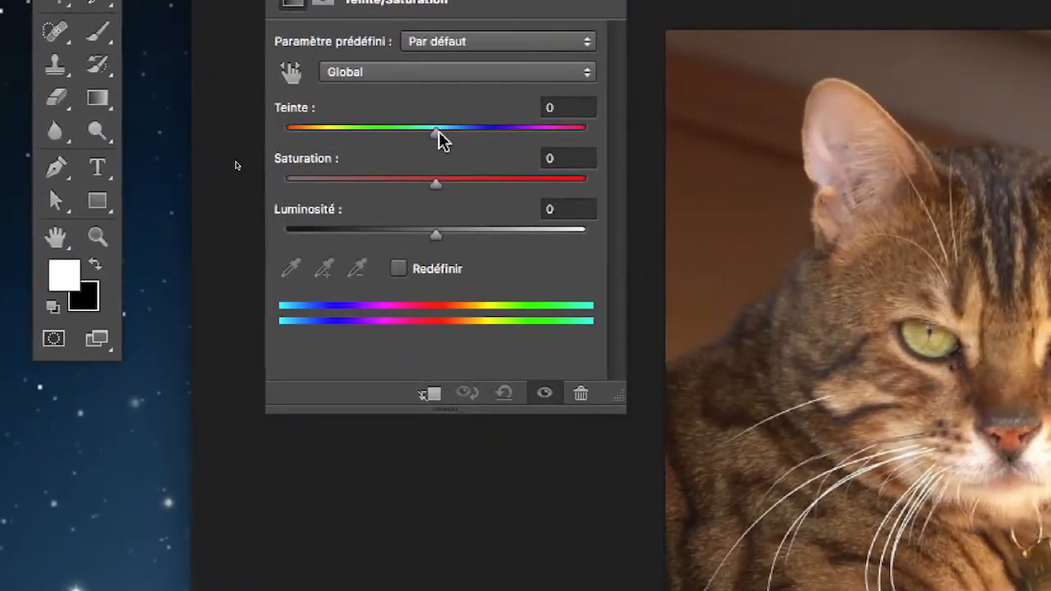
{"action": "mouse_move", "coordinate": [439, 131]}
{"action": "left_mouse_down"}
{"action": "mouse_move", "coordinate": [455, 131]}
{"action": "mouse_move", "coordinate": [426, 131]}
{"action": "left_mouse_up"}
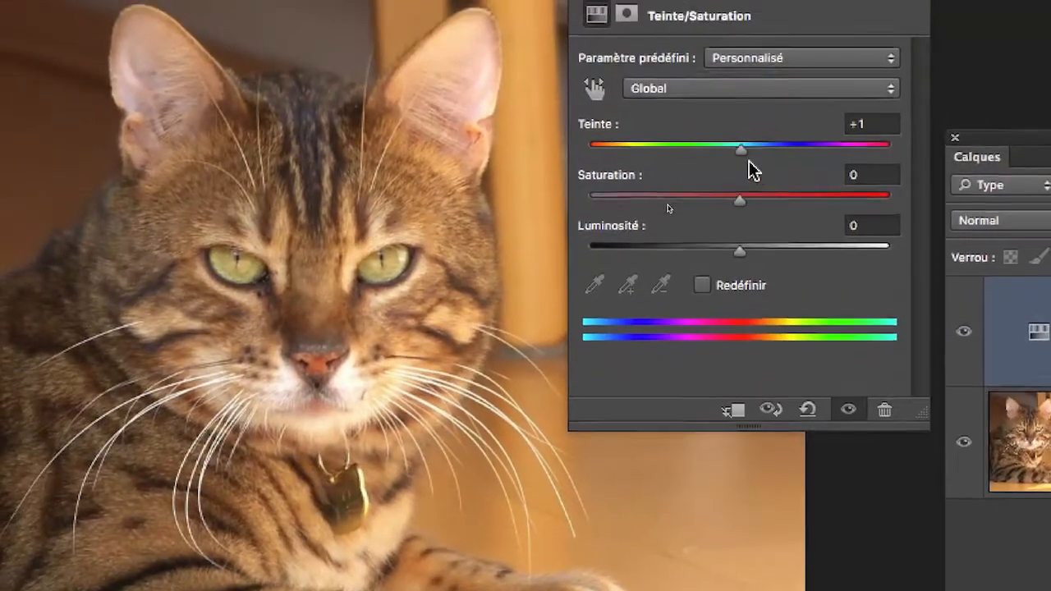
{"action": "mouse_move", "coordinate": [743, 161]}
{"action": "left_mouse_down"}
{"action": "mouse_move", "coordinate": [728, 161]}
{"action": "mouse_move", "coordinate": [757, 150]}
{"action": "mouse_move", "coordinate": [740, 155]}
{"action": "left_mouse_up"}
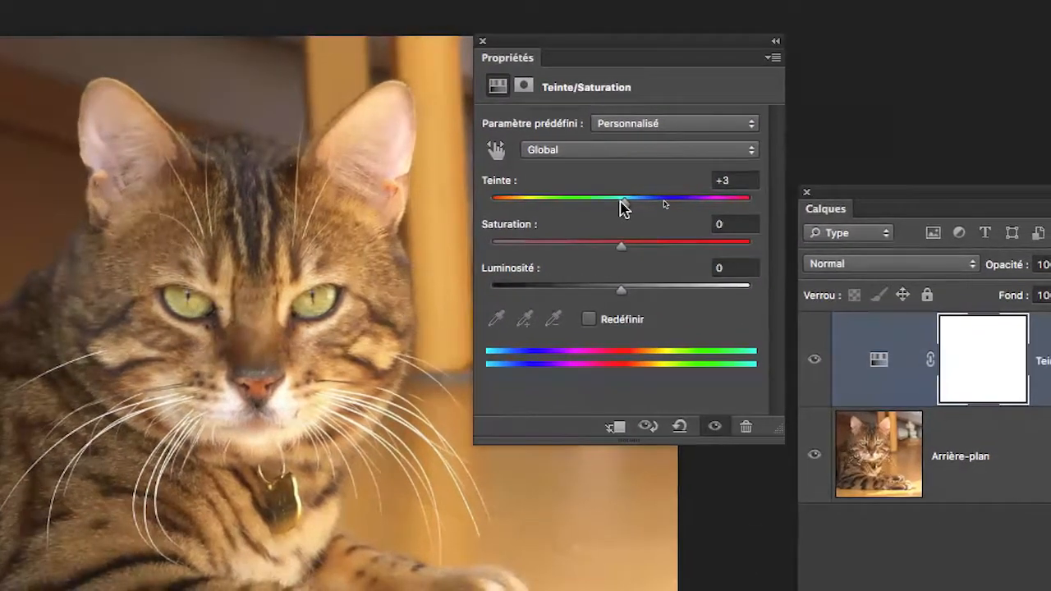
{"action": "left_click_drag", "start_coordinate": [624, 207], "coordinate": [604, 220]}
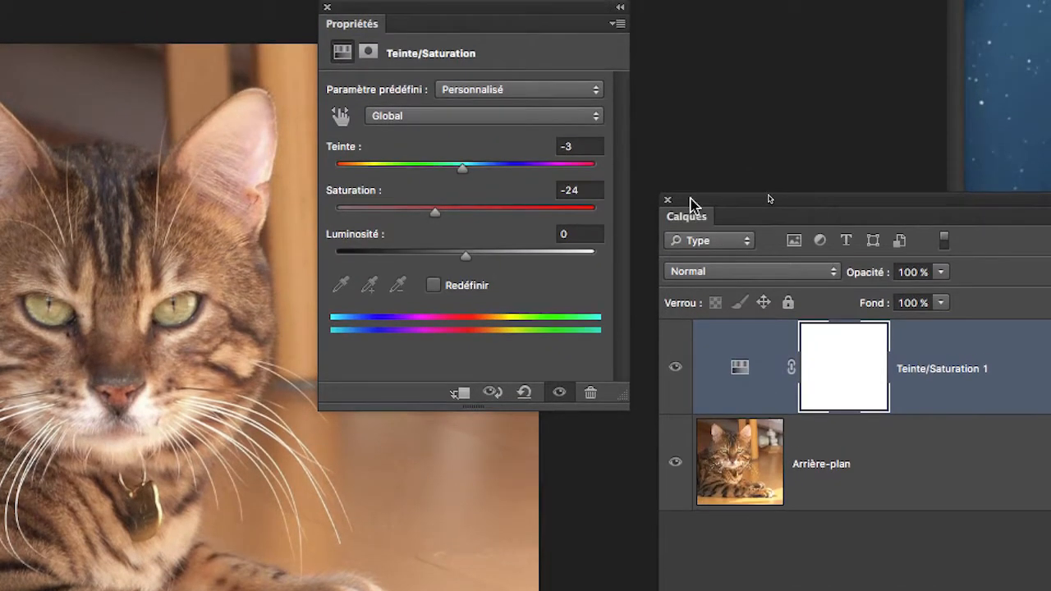
- Compare the cat image with and without the Teinte/Saturation 1 layer by toggling its visibility, leaving it visible
{"action": "left_click_drag", "start_coordinate": [663, 88], "coordinate": [488, 107]}
{"action": "left_click_drag", "start_coordinate": [621, 210], "coordinate": [558, 253]}
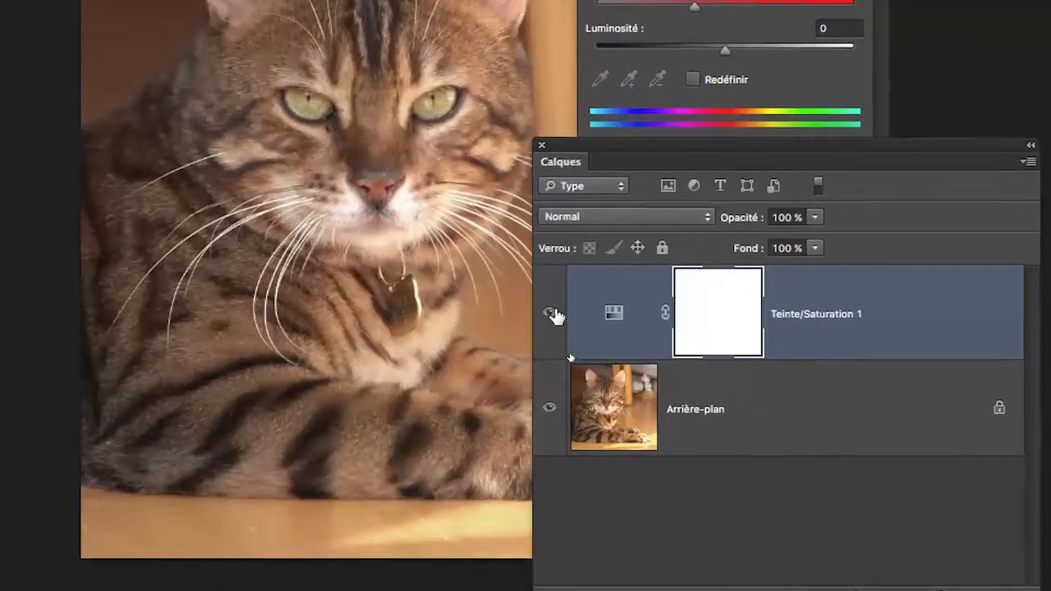
{"action": "left_click", "coordinate": [552, 332]}
{"action": "left_click", "coordinate": [552, 331]}
{"action": "left_click", "coordinate": [555, 312]}
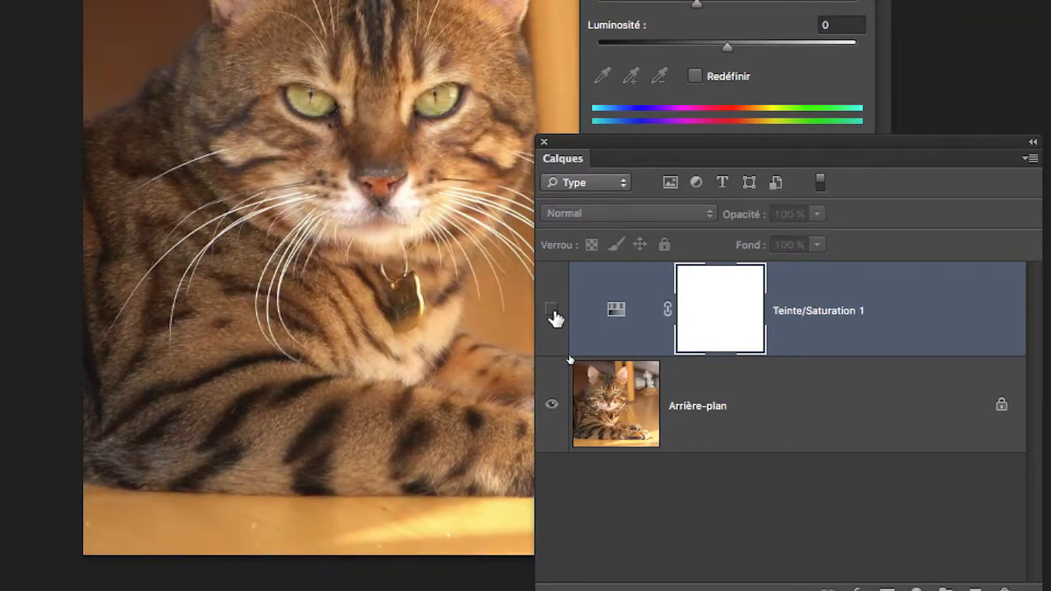
{"action": "left_click", "coordinate": [554, 312]}
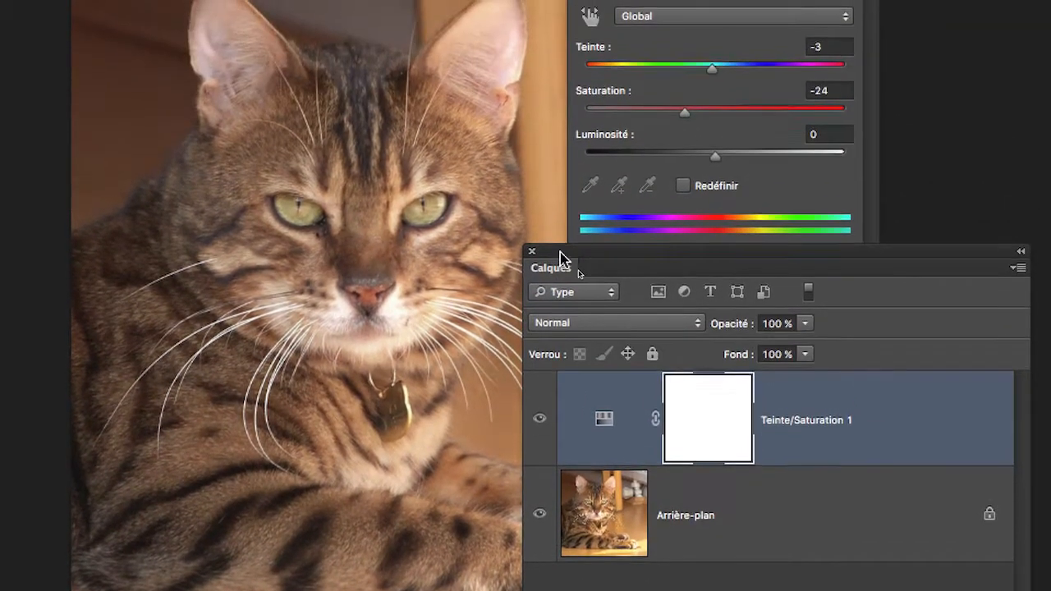
- Move the Calques and Propriétés panels off the cat and save Should-You-Get.psd, accepting the Photoshop format options
{"action": "left_click_drag", "start_coordinate": [559, 252], "coordinate": [702, 154]}
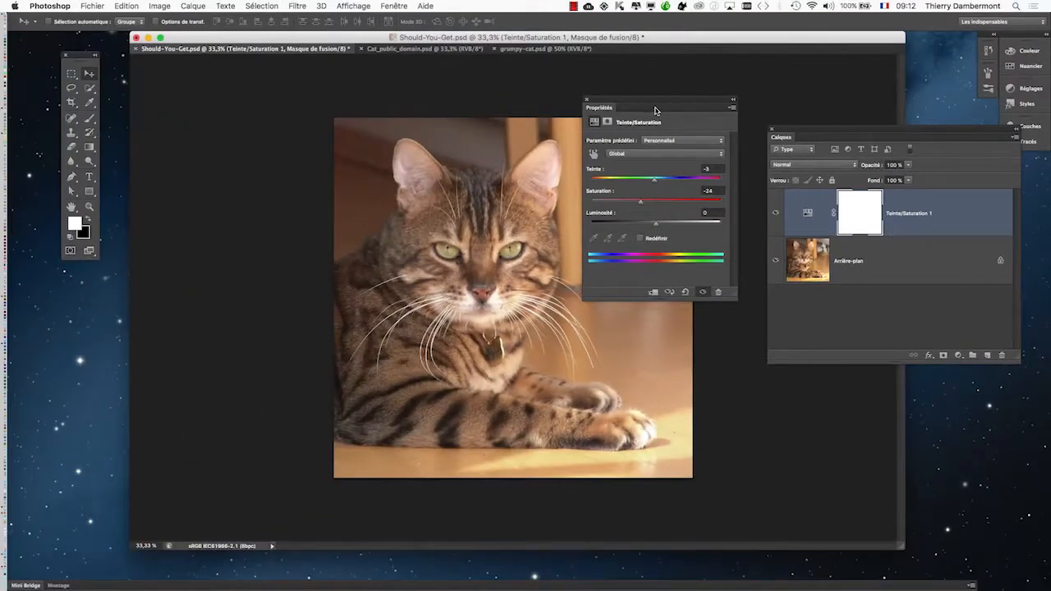
{"action": "left_click_drag", "start_coordinate": [645, 103], "coordinate": [220, 173]}
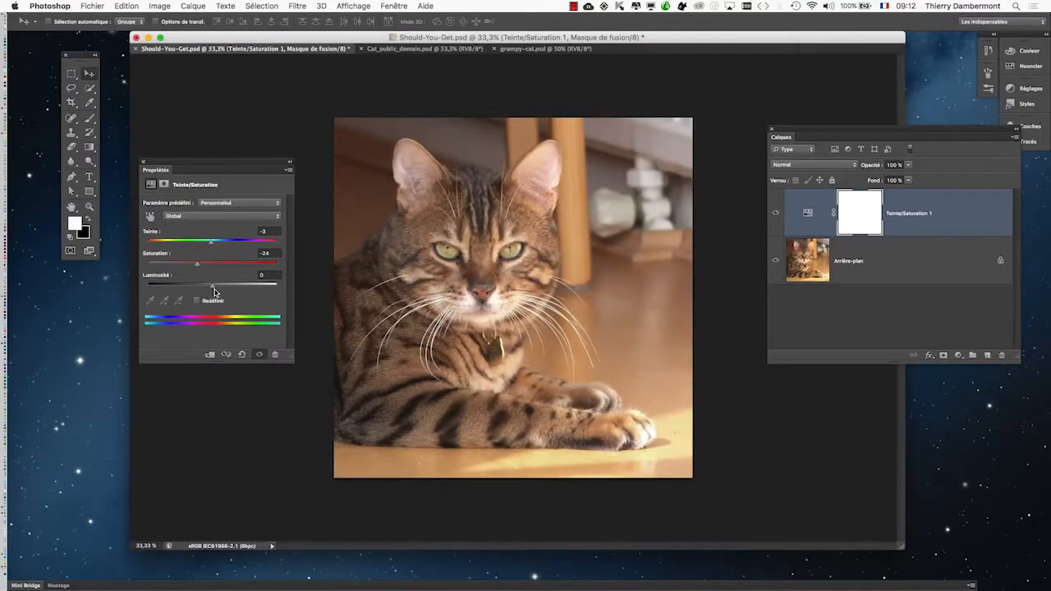
{"action": "left_click", "coordinate": [96, 6]}
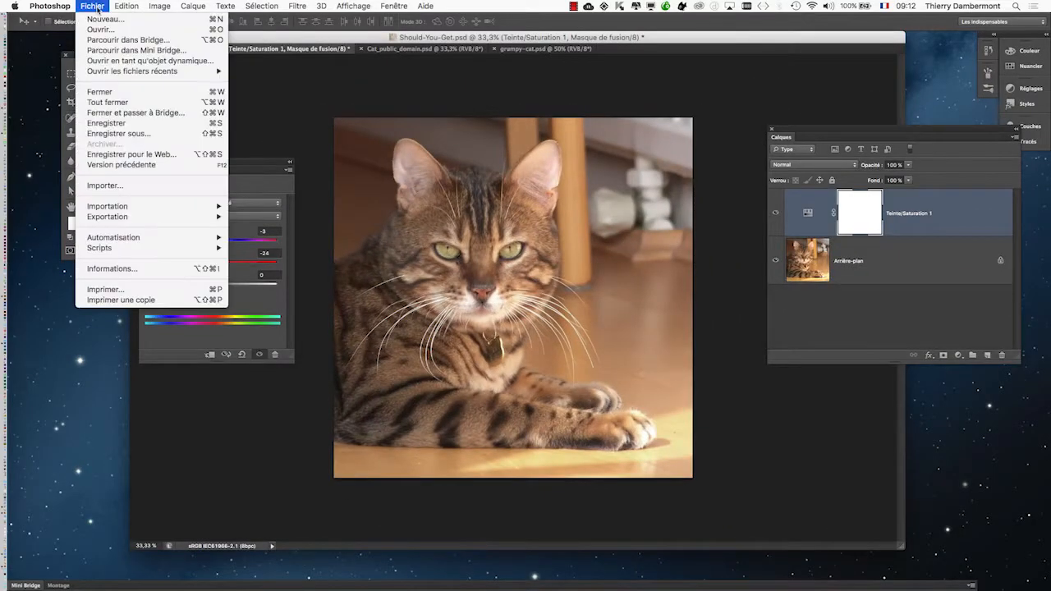
{"action": "left_click", "coordinate": [138, 125]}
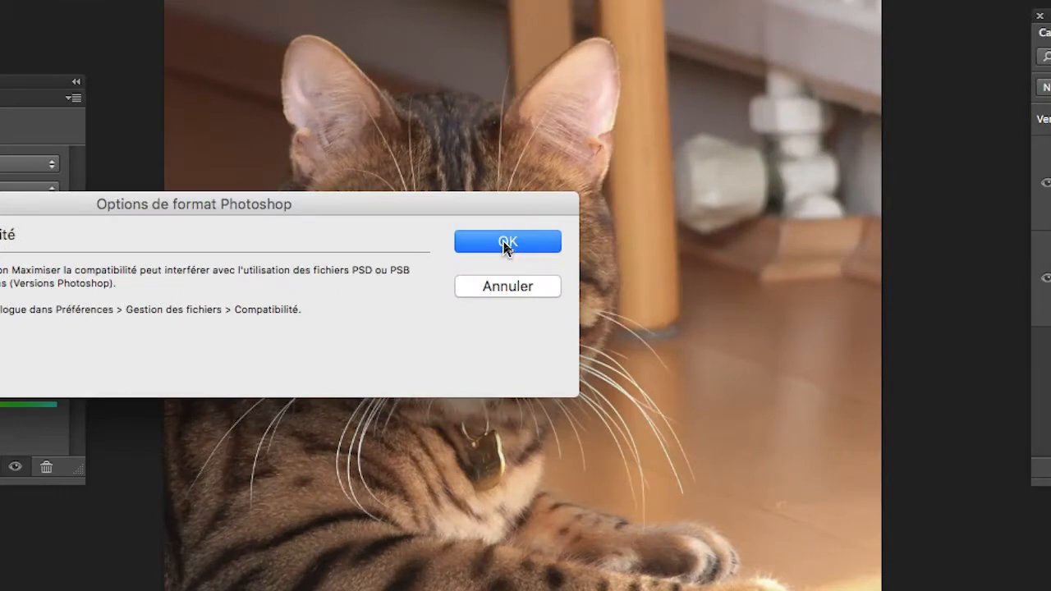
{"action": "left_click", "coordinate": [505, 243]}
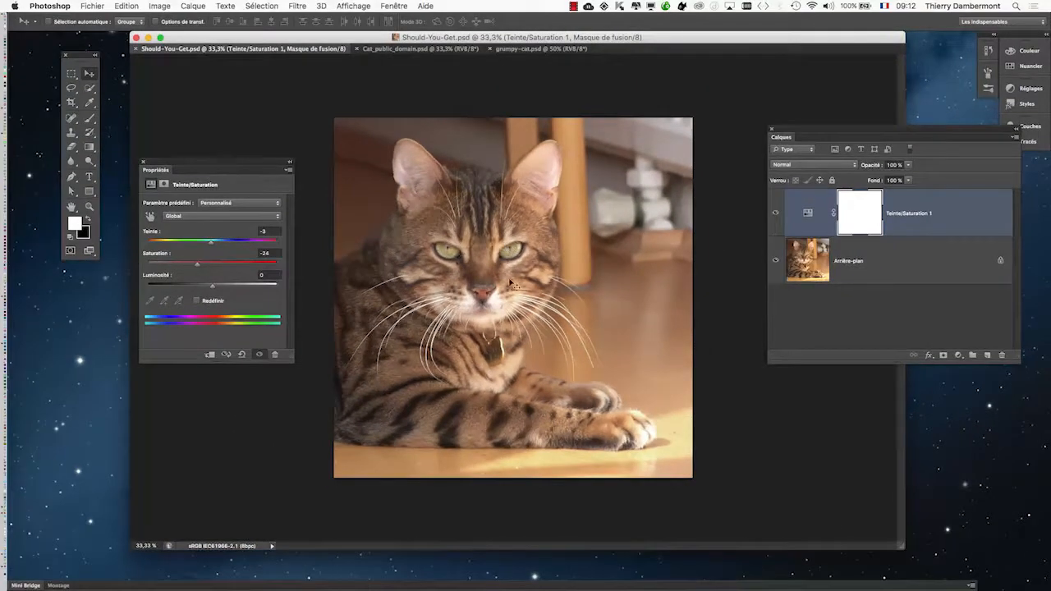
- Switch to Illustrator and update the modified linked images in the document
{"action": "key", "text": "super+Tab"}
{"action": "key", "text": "super+Tab"}
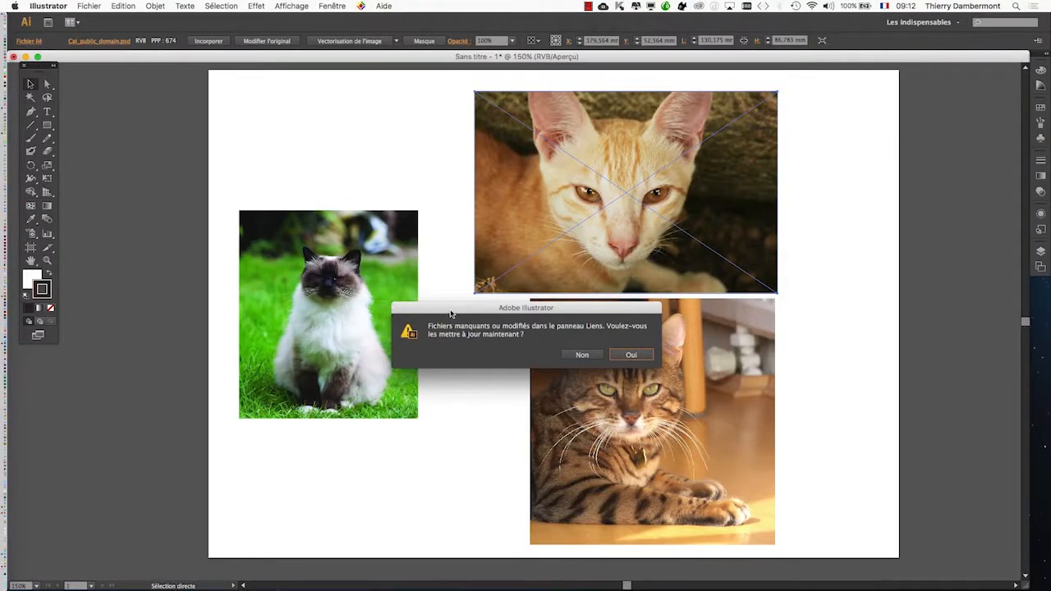
{"action": "left_click_drag", "start_coordinate": [450, 313], "coordinate": [222, 125]}
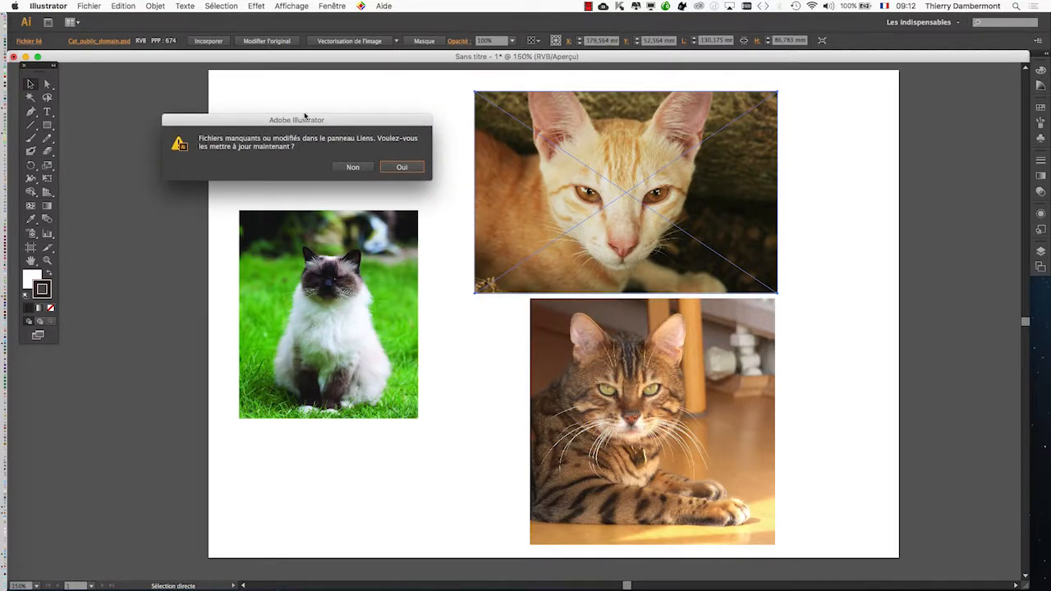
{"action": "left_click_drag", "start_coordinate": [304, 116], "coordinate": [405, 440]}
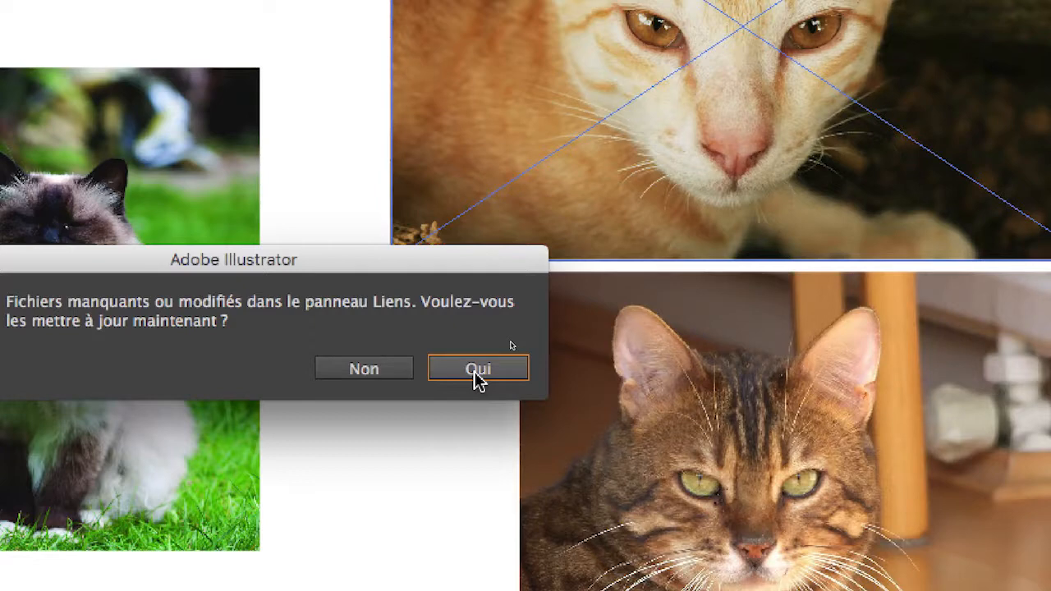
{"action": "left_click", "coordinate": [476, 370]}
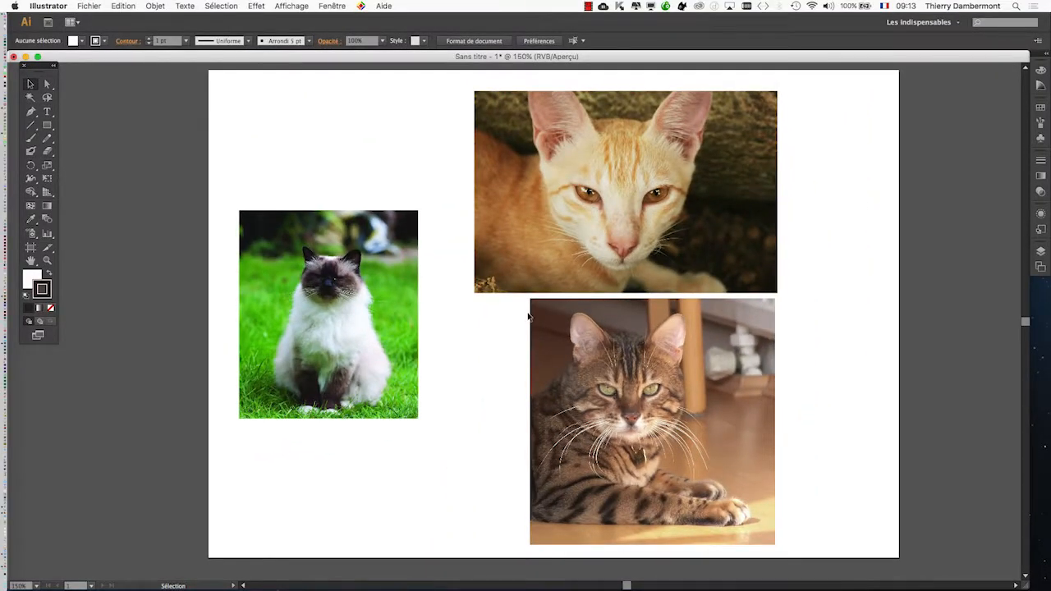
- Return to Photoshop, bring up grumpy-cat.psd, and move the Propriétés panel away from the image
{"action": "key", "text": "super+Tab"}
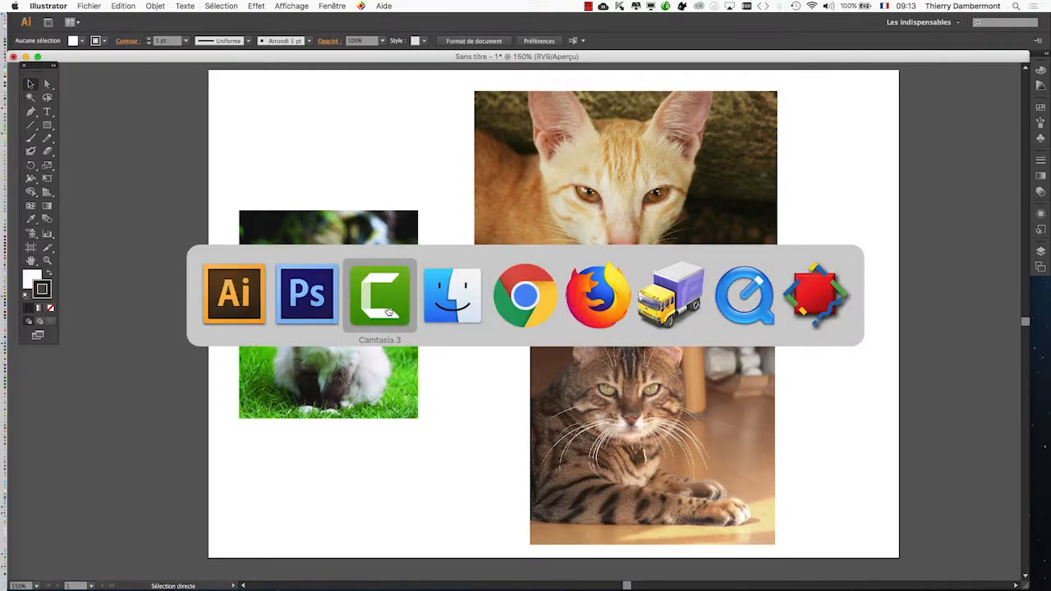
{"action": "left_click", "coordinate": [388, 311]}
{"action": "key", "text": "super+Tab"}
{"action": "left_click", "coordinate": [389, 310]}
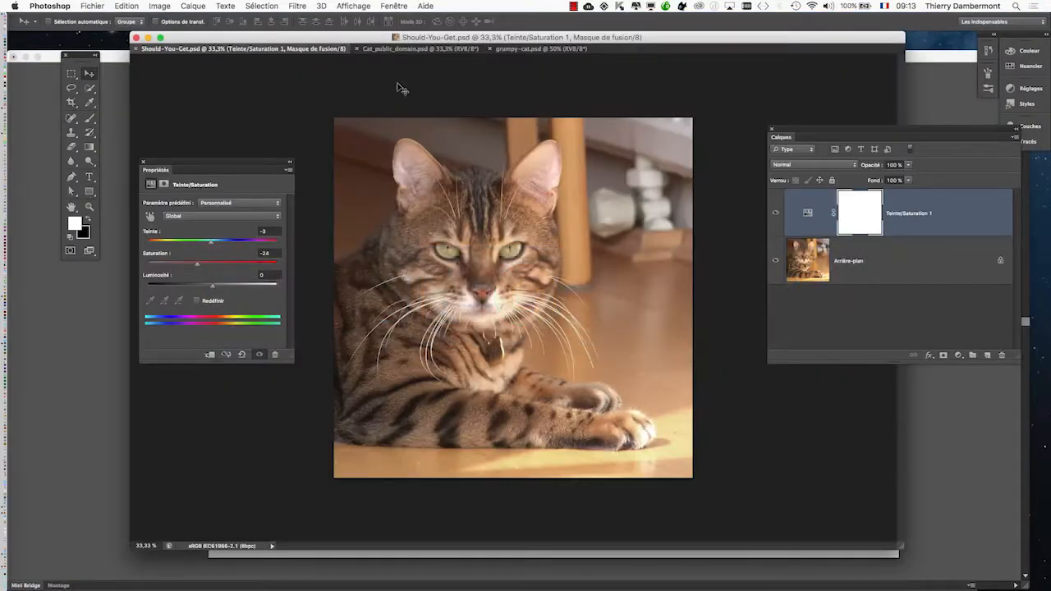
{"action": "left_click", "coordinate": [404, 49]}
{"action": "left_click", "coordinate": [517, 49]}
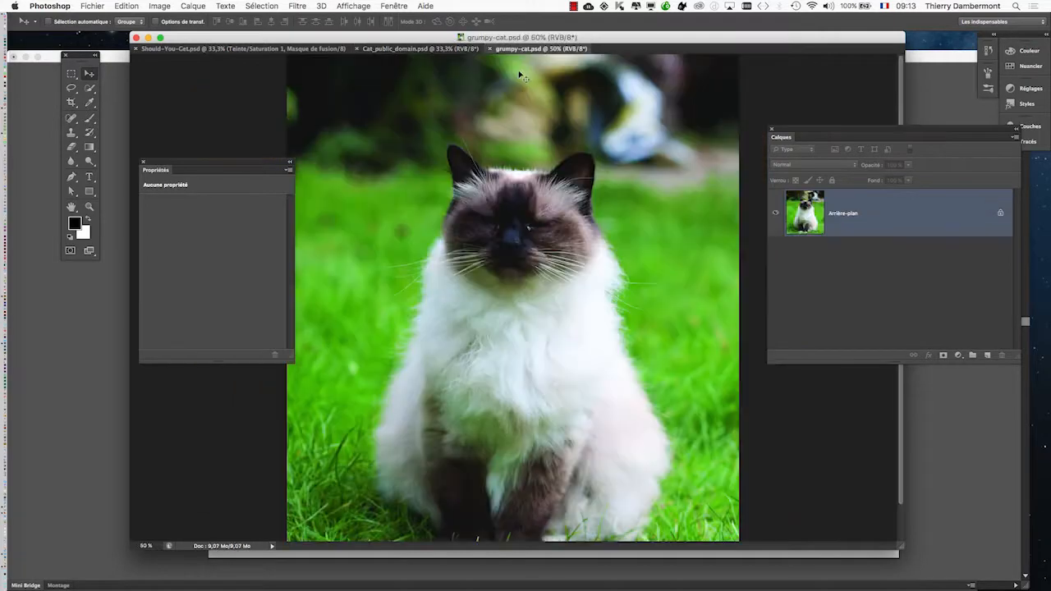
{"action": "left_click_drag", "start_coordinate": [263, 164], "coordinate": [227, 219]}
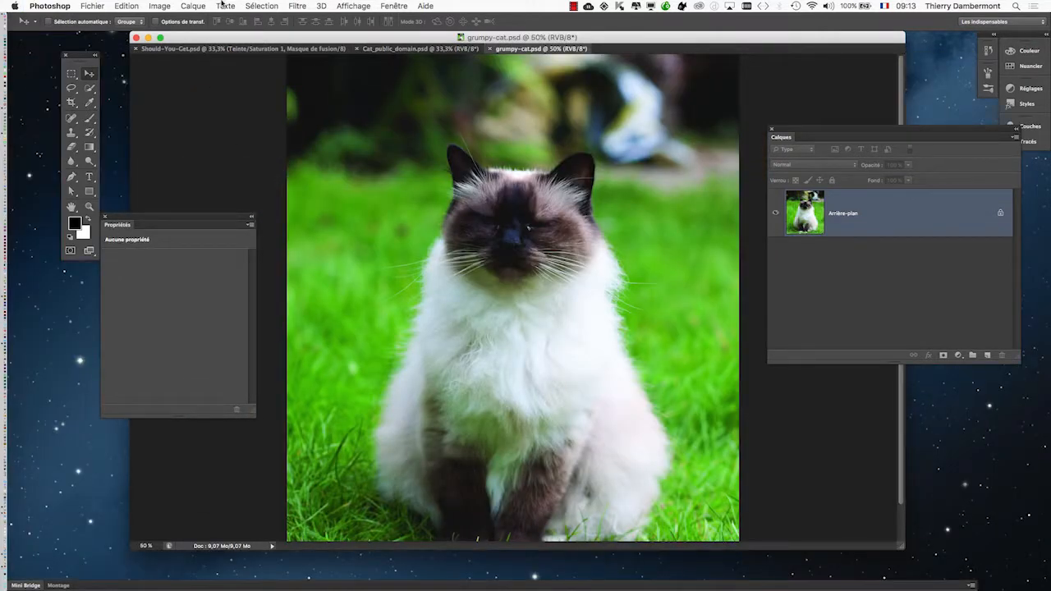
- Add a Teinte/Saturation adjustment layer above the Arrière-plan layer, keeping the proposed name and Normal mode
{"action": "left_click", "coordinate": [198, 6]}
{"action": "mouse_move", "coordinate": [231, 115]}
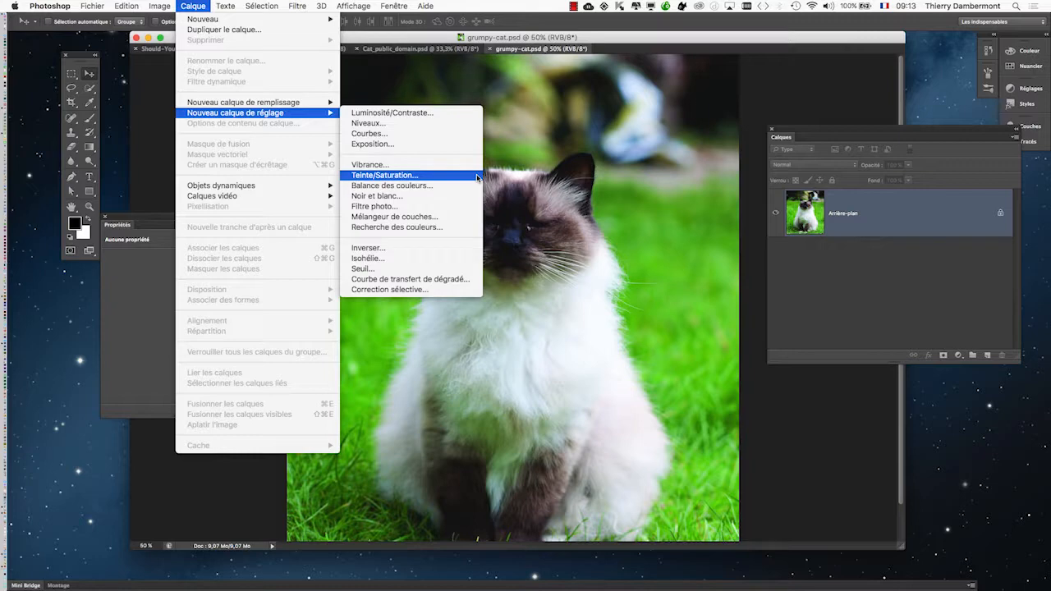
{"action": "left_click", "coordinate": [202, 5]}
{"action": "left_click", "coordinate": [203, 5]}
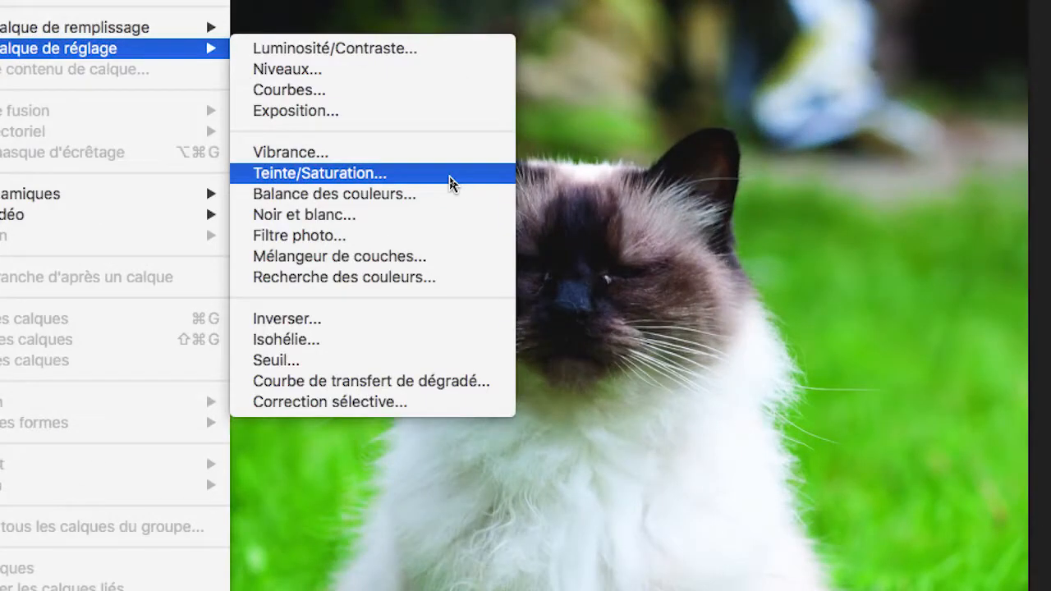
{"action": "left_click", "coordinate": [451, 182]}
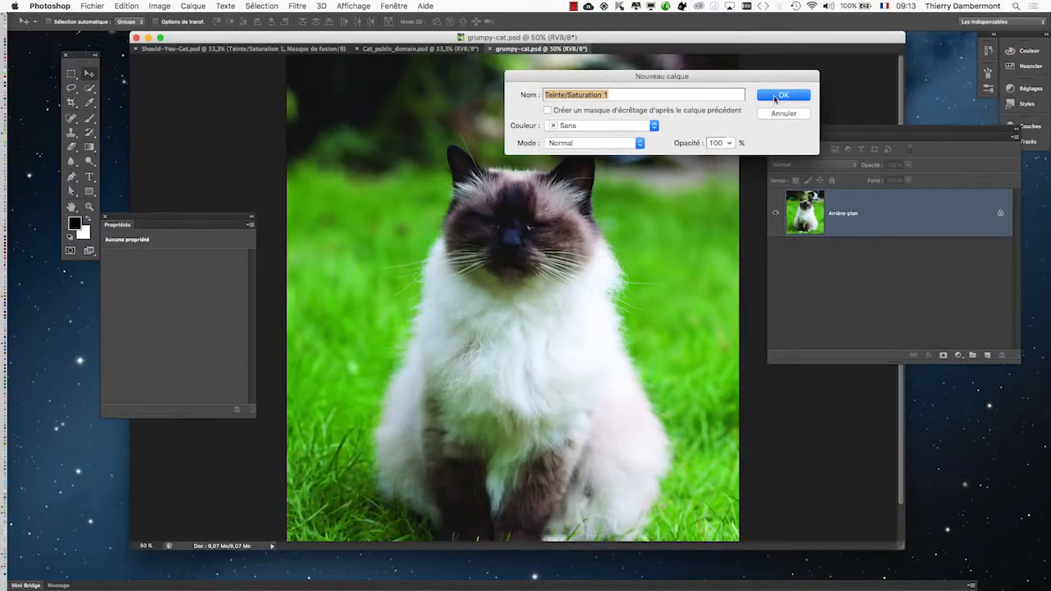
{"action": "left_click", "coordinate": [776, 96]}
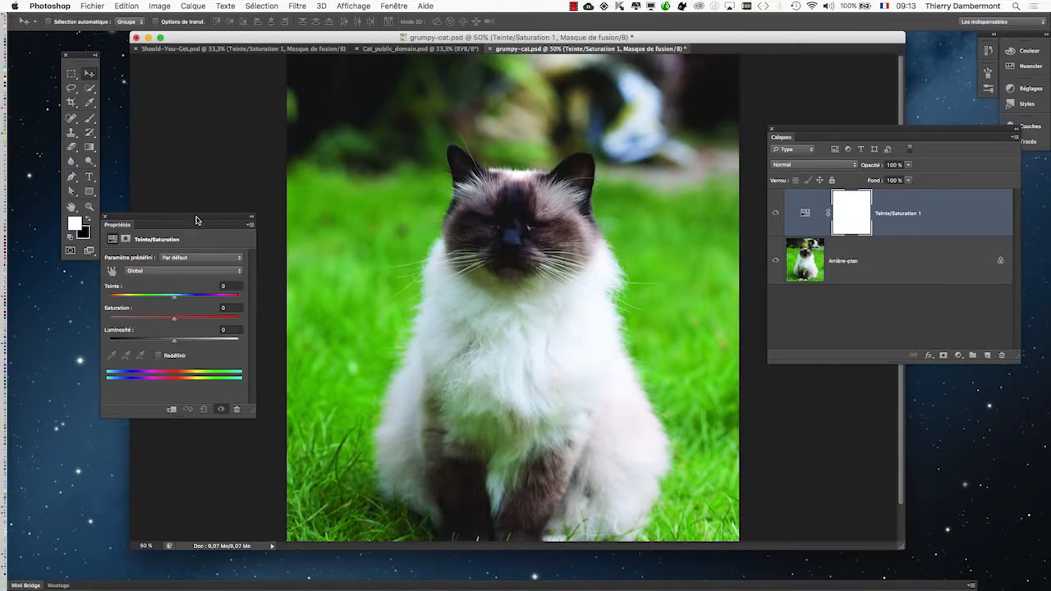
- Restrict the Teinte/Saturation adjustment to Verts and set its Teinte to -77 to turn the grass orange
{"action": "left_click_drag", "start_coordinate": [204, 218], "coordinate": [240, 92]}
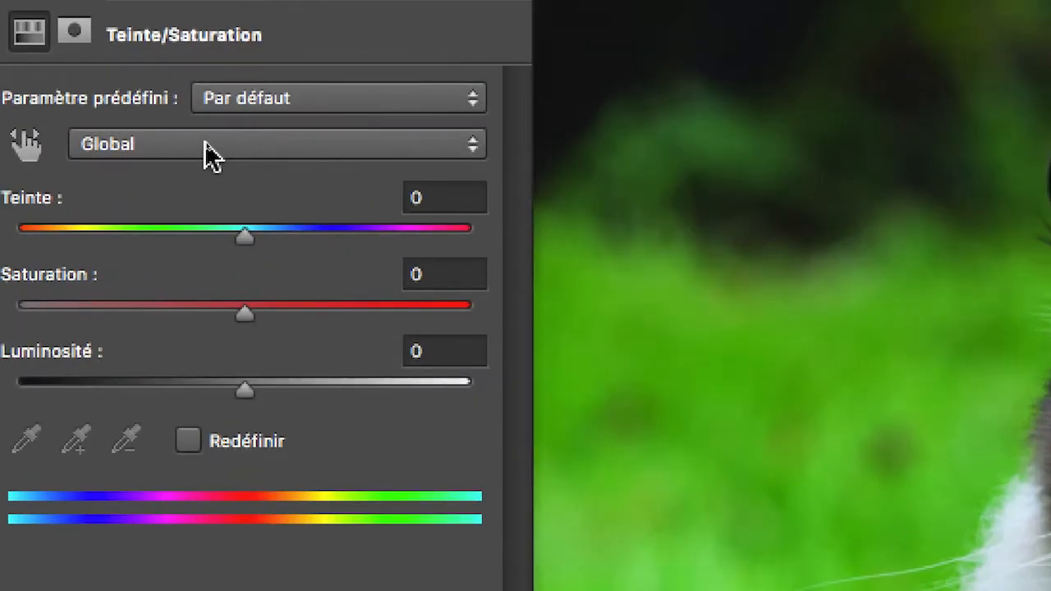
{"action": "left_click", "coordinate": [207, 152]}
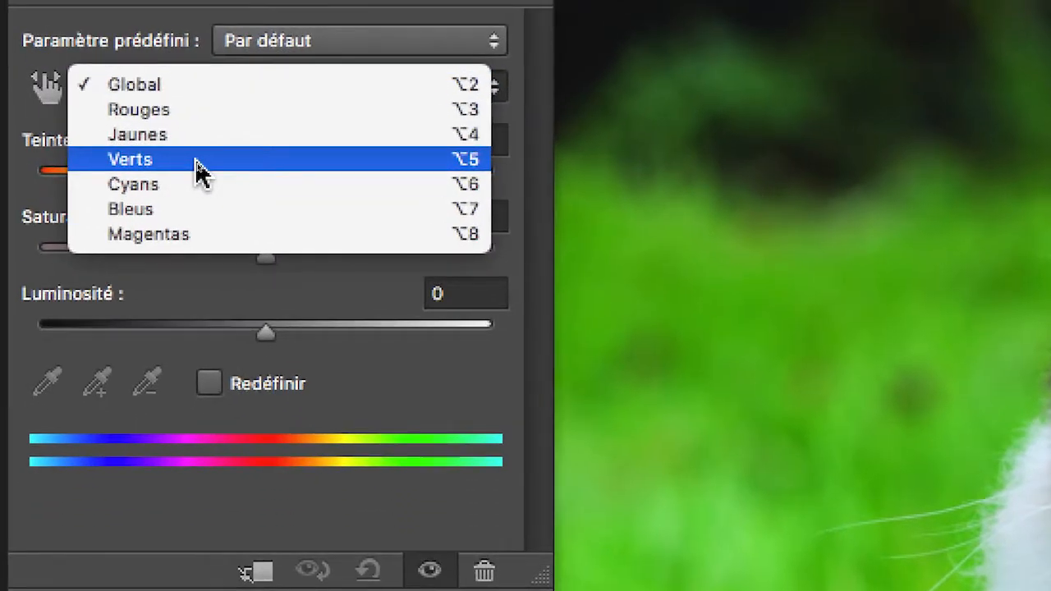
{"action": "left_click", "coordinate": [199, 164]}
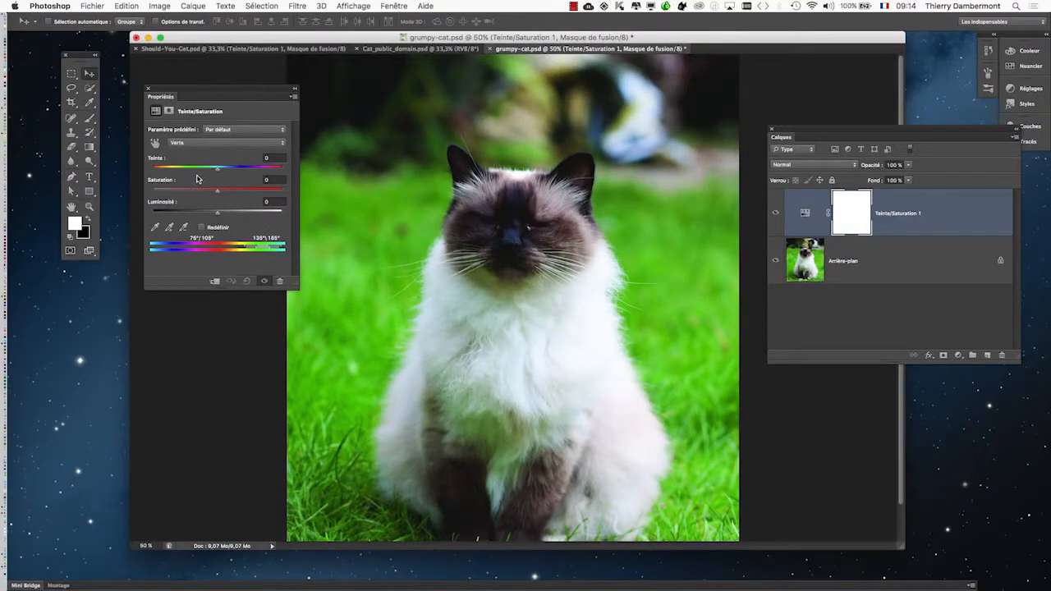
{"action": "left_click_drag", "start_coordinate": [215, 169], "coordinate": [185, 169]}
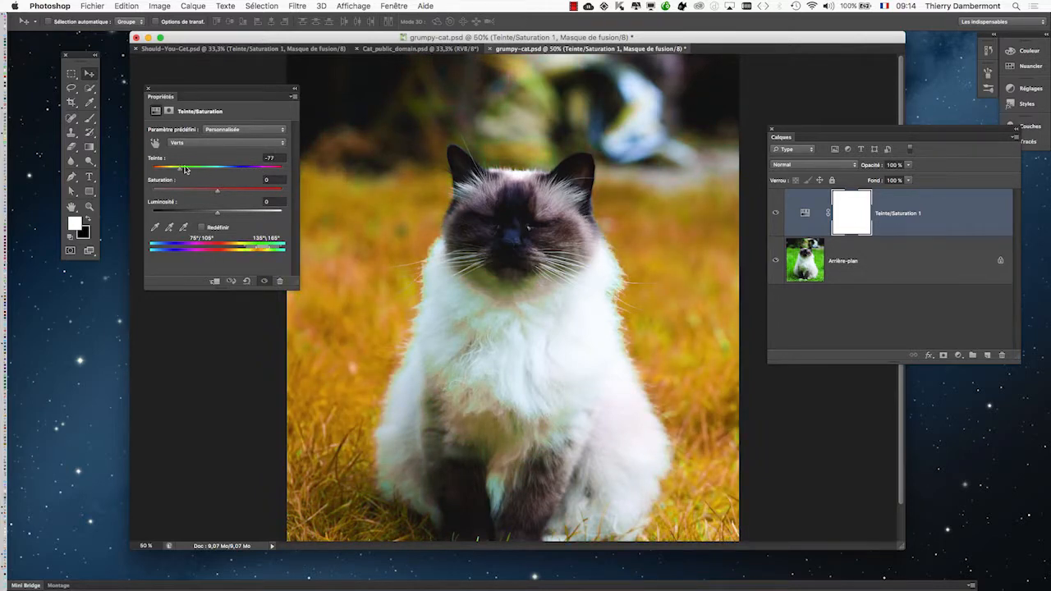
- Move the Propriétés panel off the cat and widen it considerably to lengthen the colour range bar
{"action": "left_click_drag", "start_coordinate": [229, 91], "coordinate": [286, 122]}
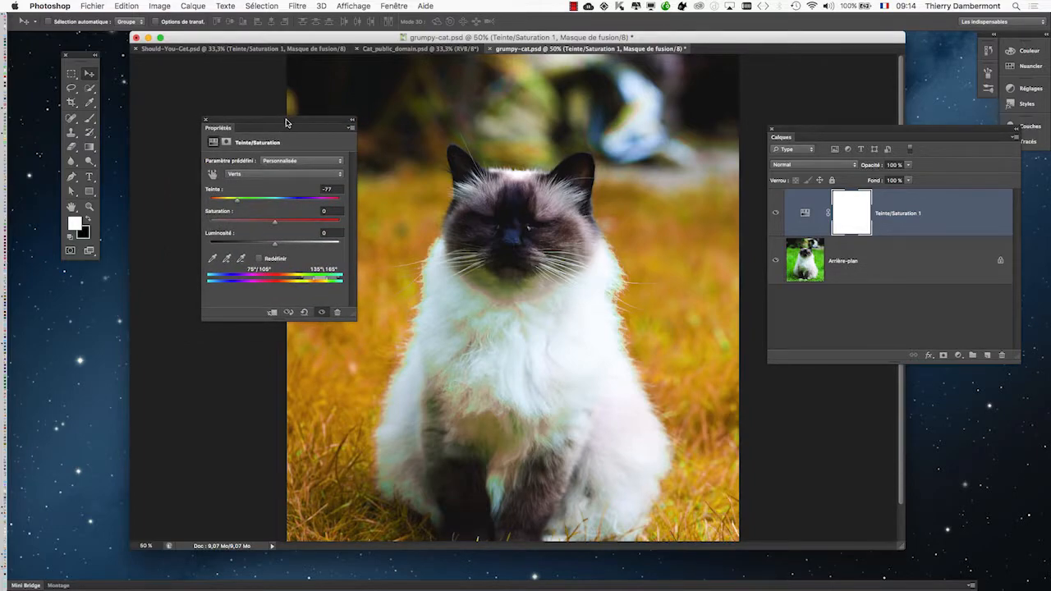
{"action": "left_click_drag", "start_coordinate": [289, 120], "coordinate": [199, 73]}
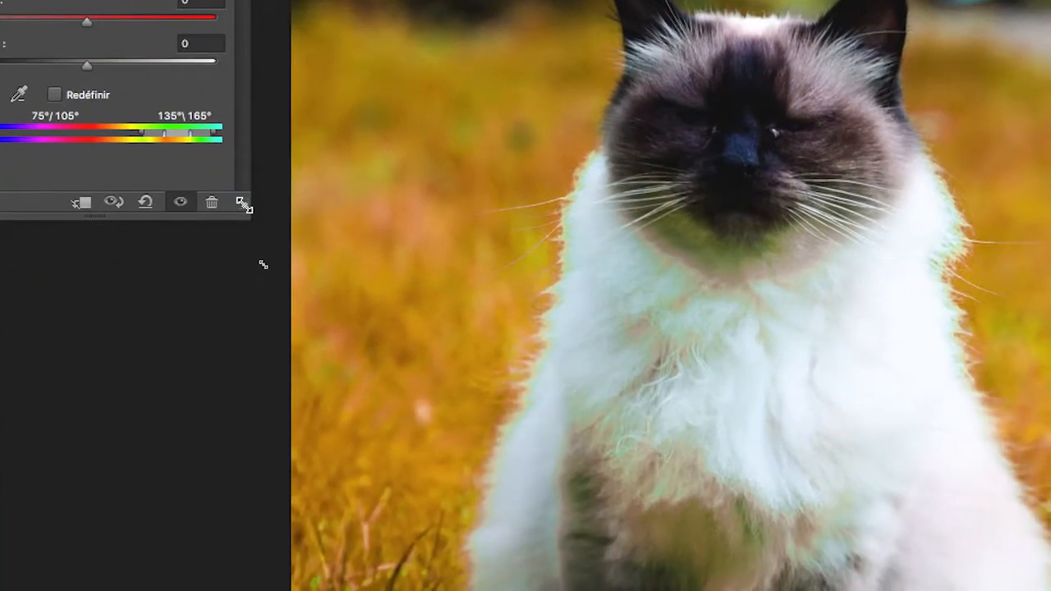
{"action": "left_click_drag", "start_coordinate": [245, 205], "coordinate": [971, 269]}
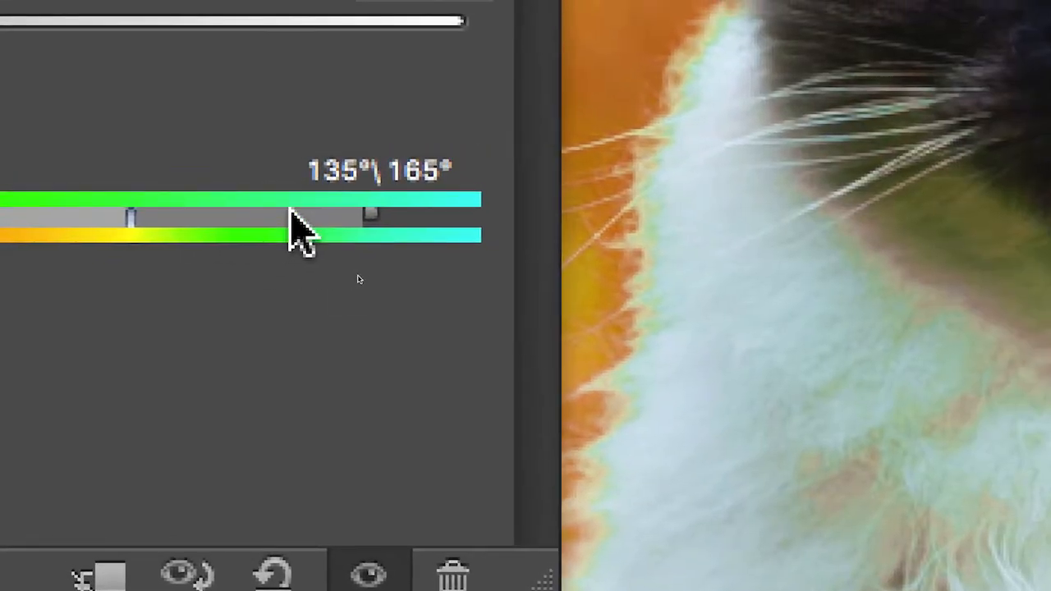
- Experiment with shifting and widening the affected Verts colour range, leaving its lower limits at 73°/104°
{"action": "left_click_drag", "start_coordinate": [724, 203], "coordinate": [759, 203]}
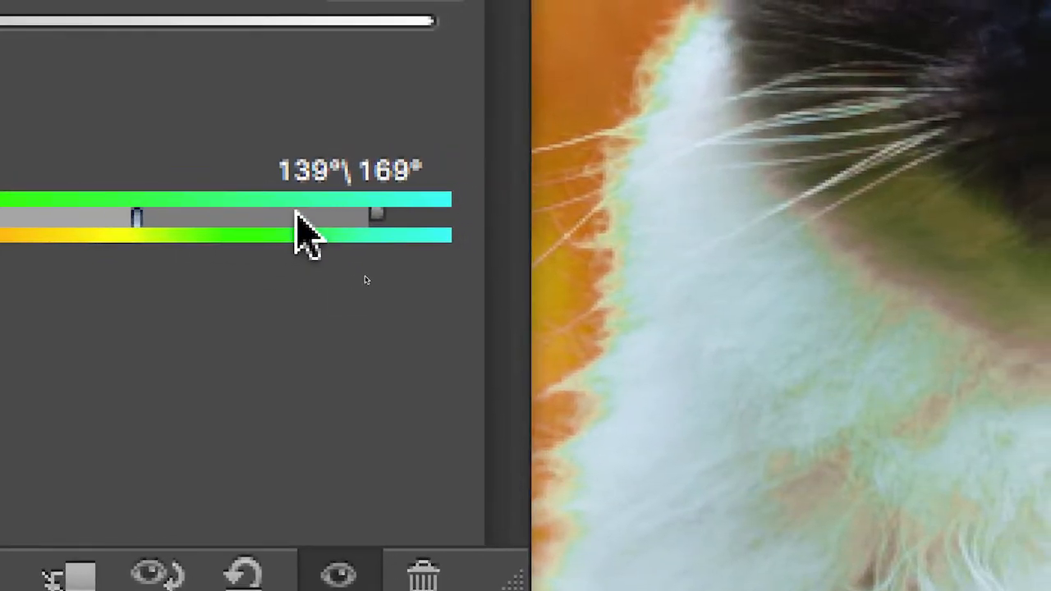
{"action": "left_click_drag", "start_coordinate": [296, 215], "coordinate": [162, 222]}
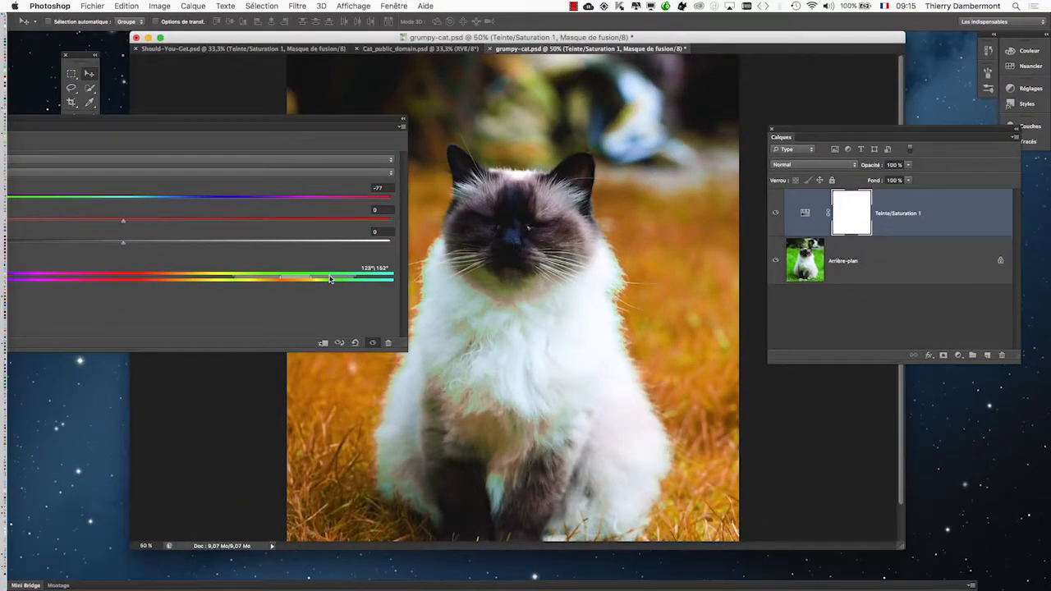
{"action": "left_click_drag", "start_coordinate": [333, 280], "coordinate": [359, 279]}
{"action": "left_click_drag", "start_coordinate": [263, 280], "coordinate": [245, 280]}
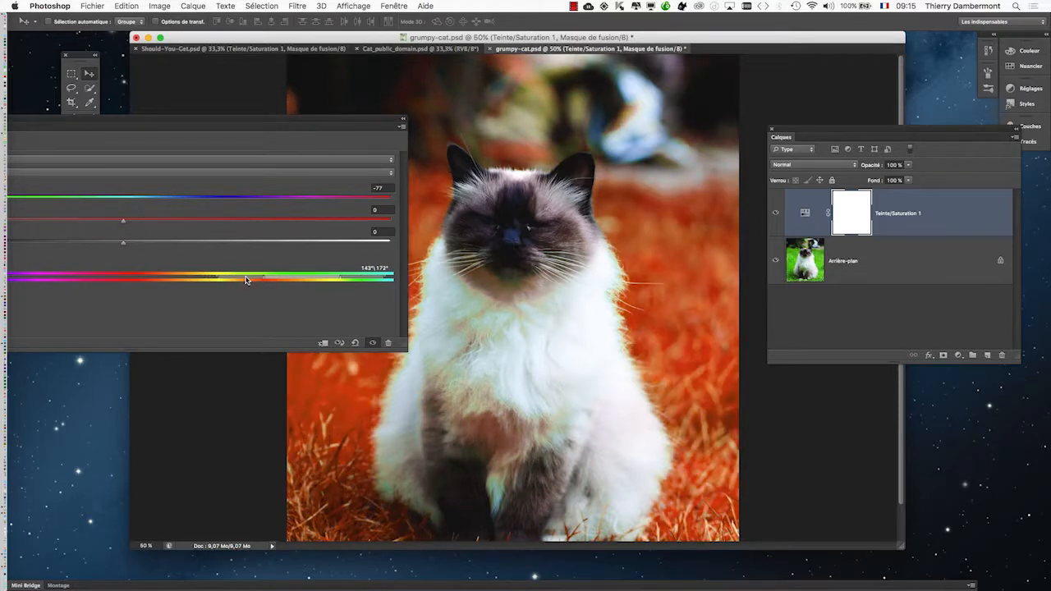
{"action": "mouse_move", "coordinate": [354, 280]}
{"action": "left_mouse_down"}
{"action": "mouse_move", "coordinate": [337, 280]}
{"action": "mouse_move", "coordinate": [354, 280]}
{"action": "left_mouse_up"}
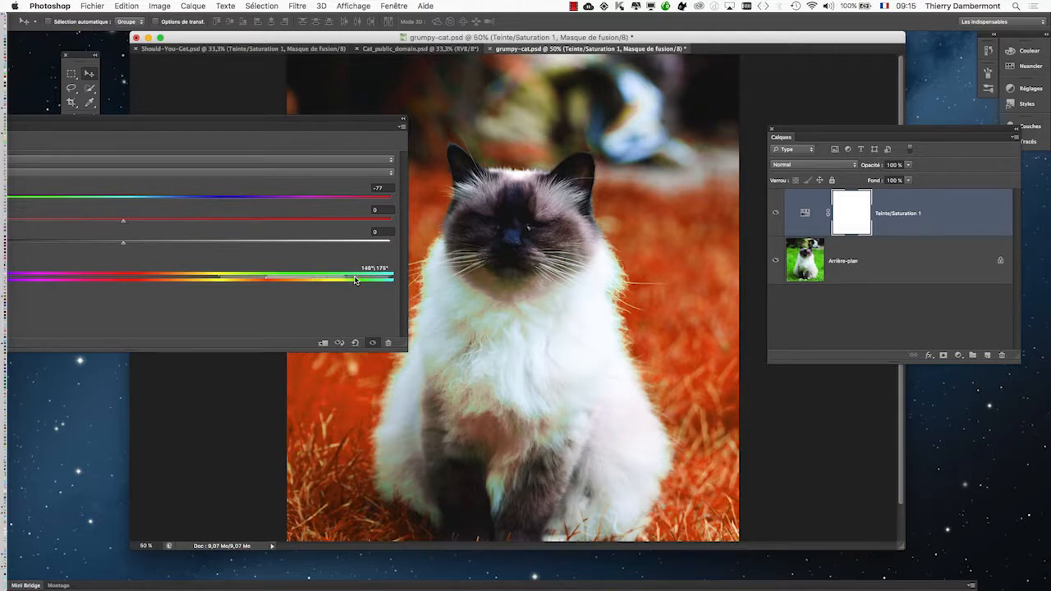
{"action": "left_click_drag", "start_coordinate": [244, 280], "coordinate": [282, 280]}
{"action": "left_click_drag", "start_coordinate": [352, 280], "coordinate": [337, 280]}
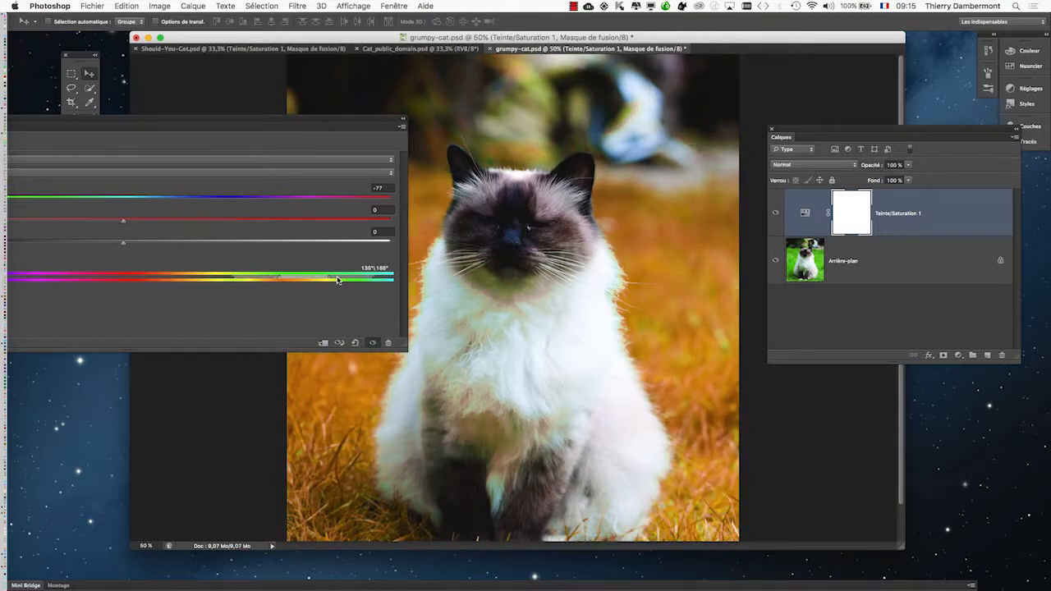
{"action": "mouse_move", "coordinate": [249, 280]}
{"action": "left_mouse_down"}
{"action": "mouse_move", "coordinate": [263, 279]}
{"action": "mouse_move", "coordinate": [251, 281]}
{"action": "left_mouse_up"}
- Move the widened Propriétés panel to uncover its hue slider and set the Teinte of Verts to -47
{"action": "left_click_drag", "start_coordinate": [216, 121], "coordinate": [813, 243]}
{"action": "left_click_drag", "start_coordinate": [837, 291], "coordinate": [929, 213]}
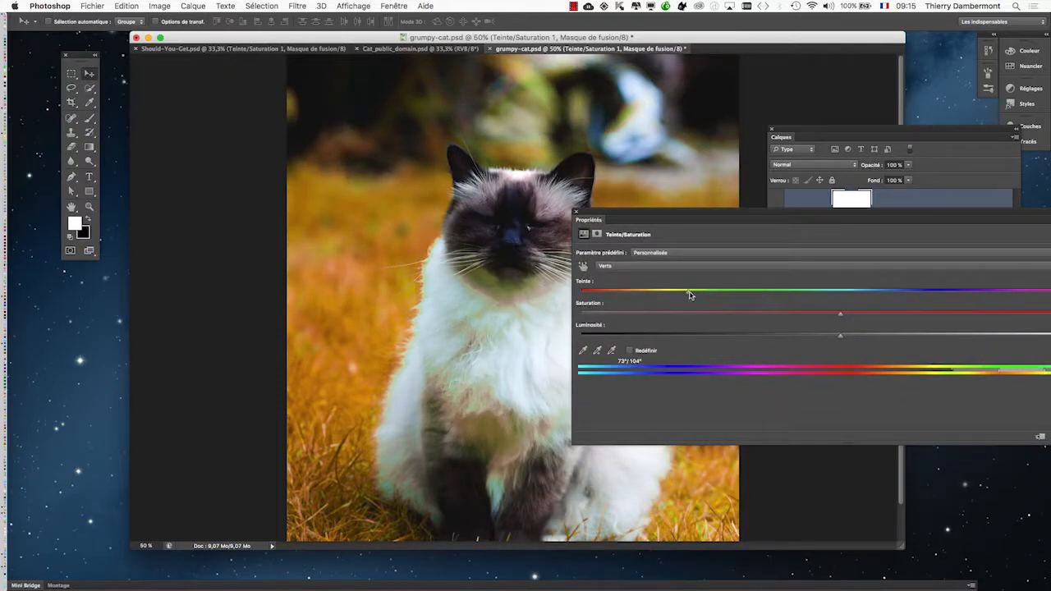
{"action": "left_click_drag", "start_coordinate": [688, 294], "coordinate": [725, 294]}
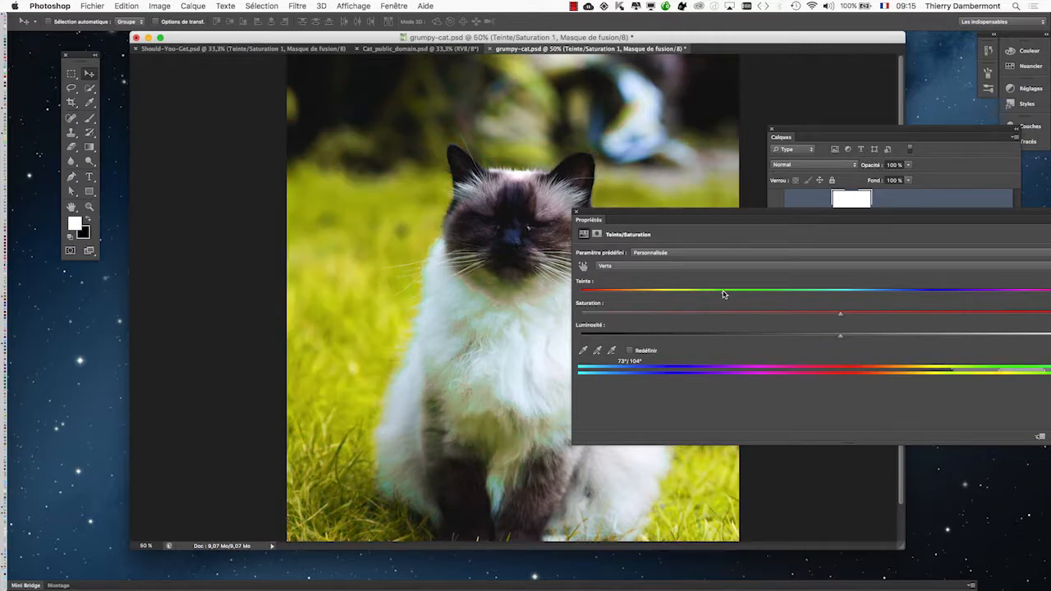
- Shift the affected Verts range to 60°/92° and 128°\157°, and close the Propriétés panel
{"action": "left_click_drag", "start_coordinate": [1015, 226], "coordinate": [873, 206]}
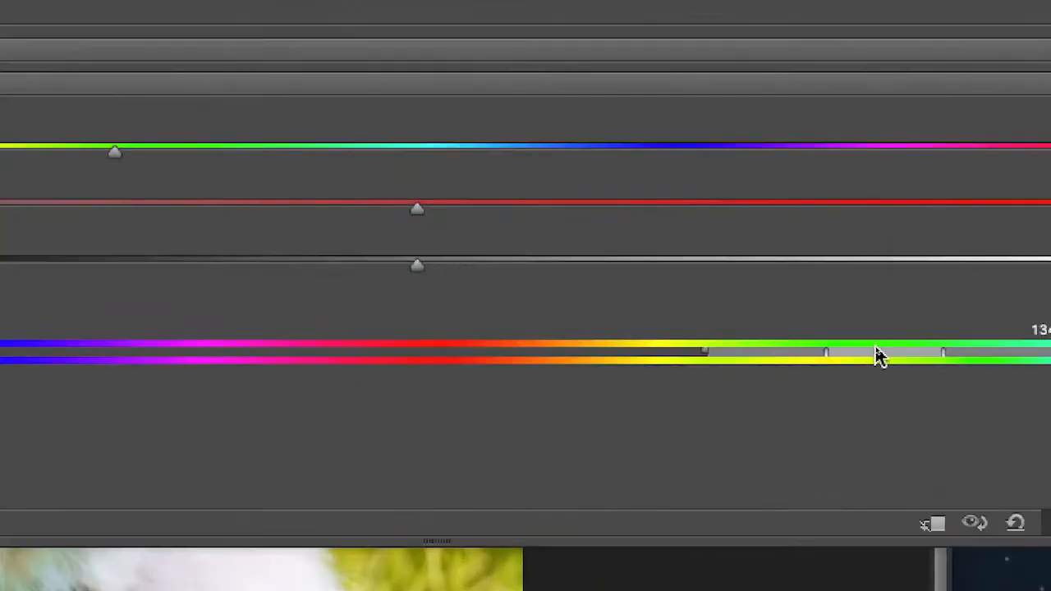
{"action": "left_click_drag", "start_coordinate": [805, 352], "coordinate": [787, 352]}
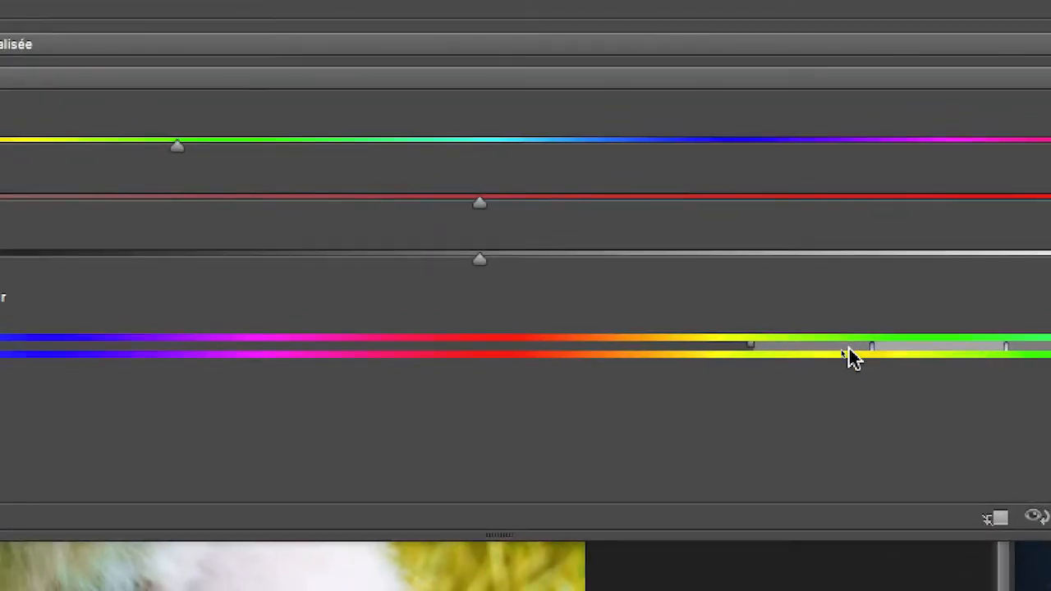
{"action": "left_click_drag", "start_coordinate": [907, 350], "coordinate": [812, 350]}
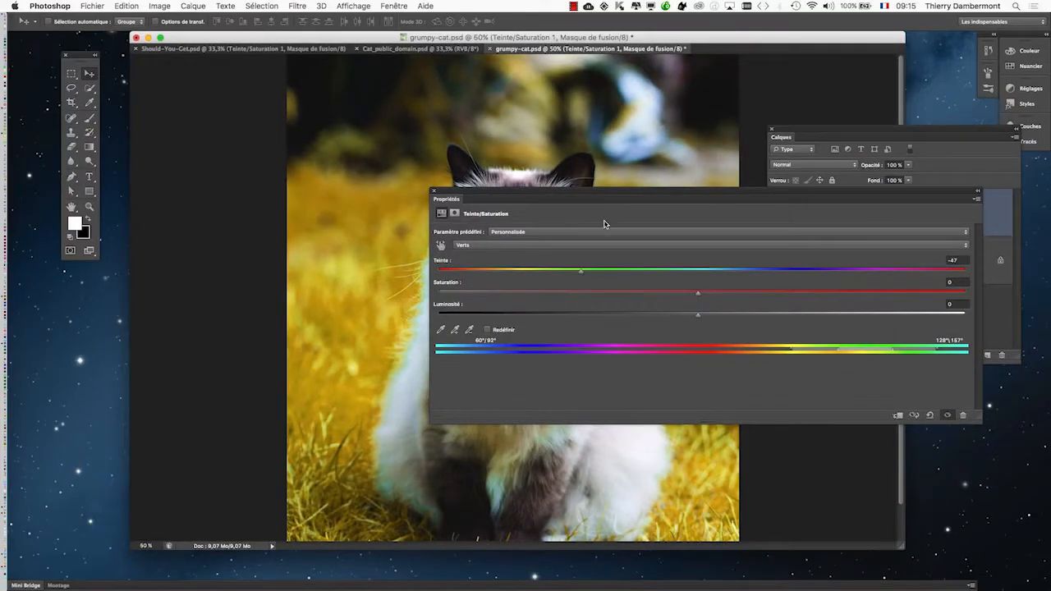
{"action": "left_click_drag", "start_coordinate": [599, 200], "coordinate": [614, 273]}
{"action": "left_click", "coordinate": [492, 280]}
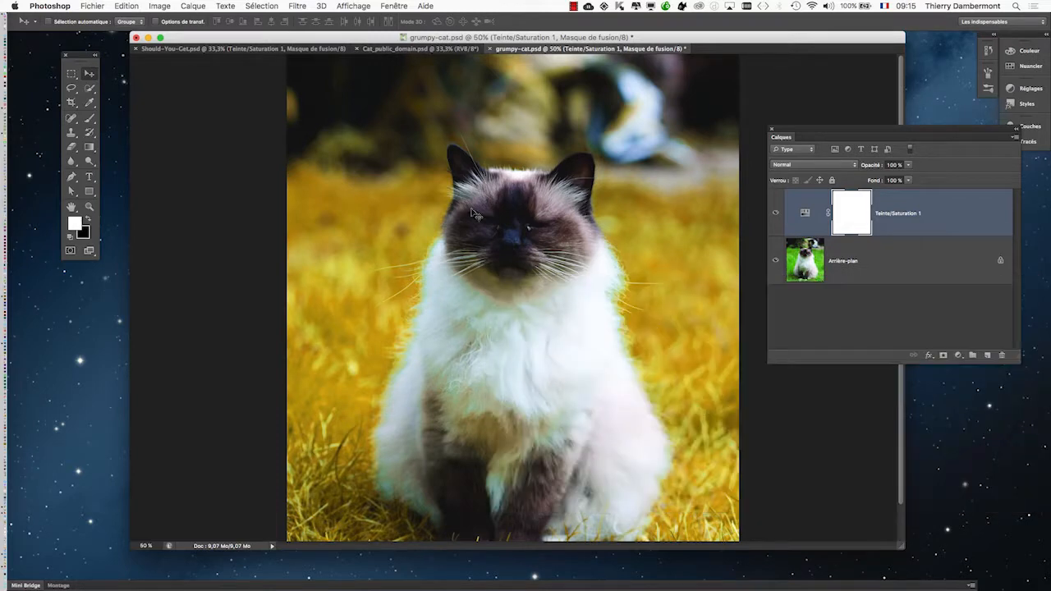
- Save grumpy-cat.psd with its Teinte/Saturation 1 adjustment layer
{"action": "left_click", "coordinate": [93, 6]}
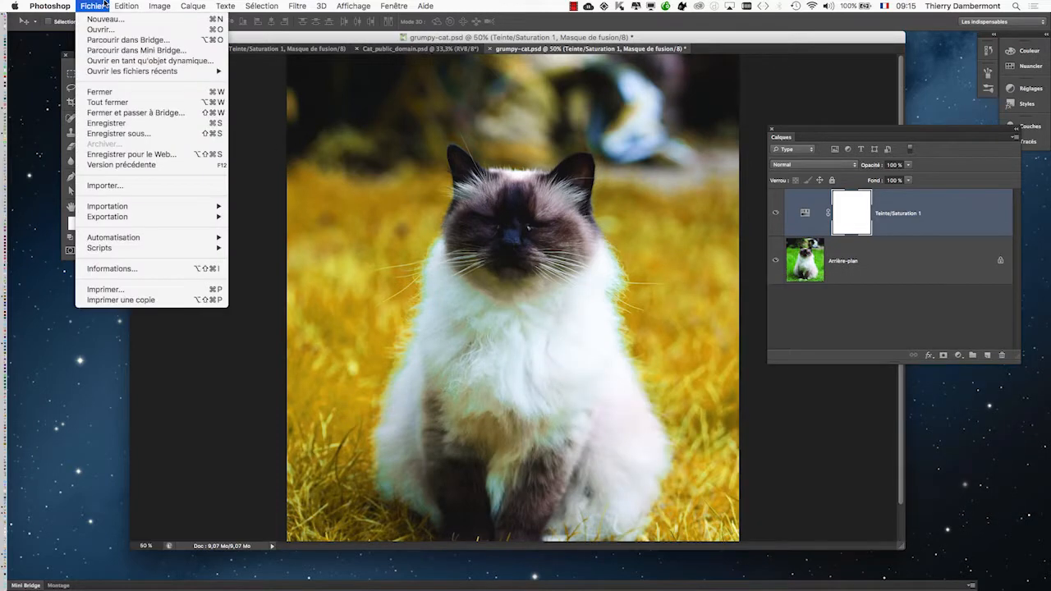
{"action": "left_click", "coordinate": [107, 123]}
{"action": "left_click", "coordinate": [505, 242]}
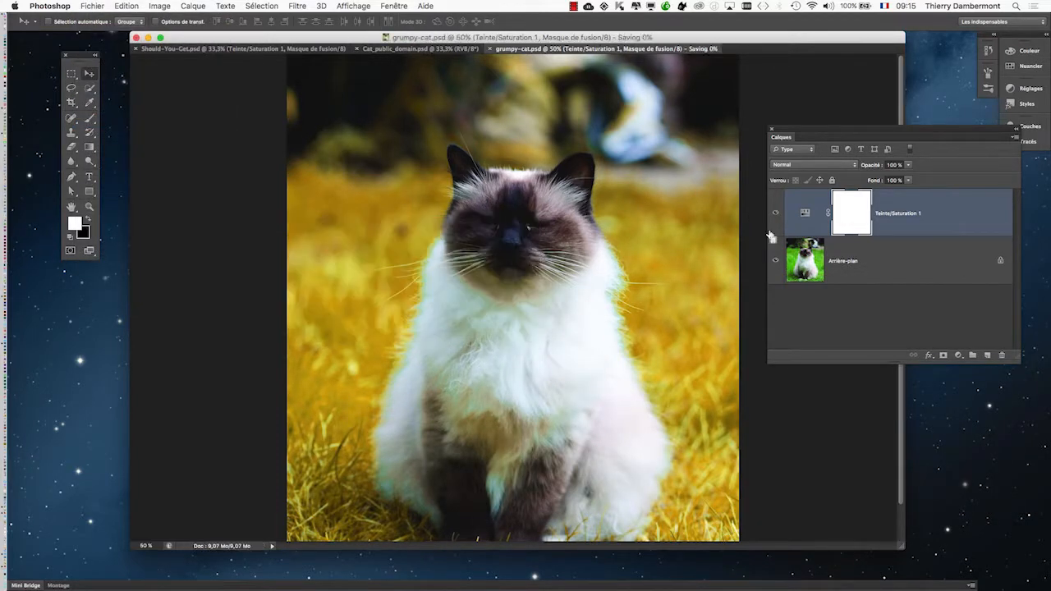
- Switch to Illustrator, move the modified-links alert off the cat images, and accept updating the links
{"action": "key", "text": "super+Tab"}
{"action": "key", "text": "super+Tab"}
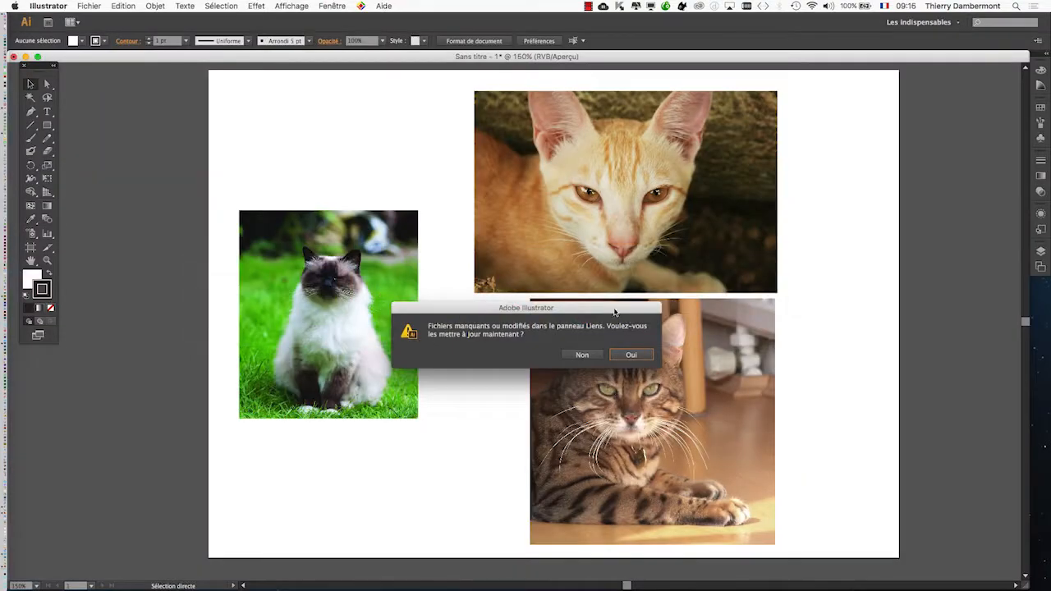
{"action": "left_click_drag", "start_coordinate": [614, 312], "coordinate": [264, 146]}
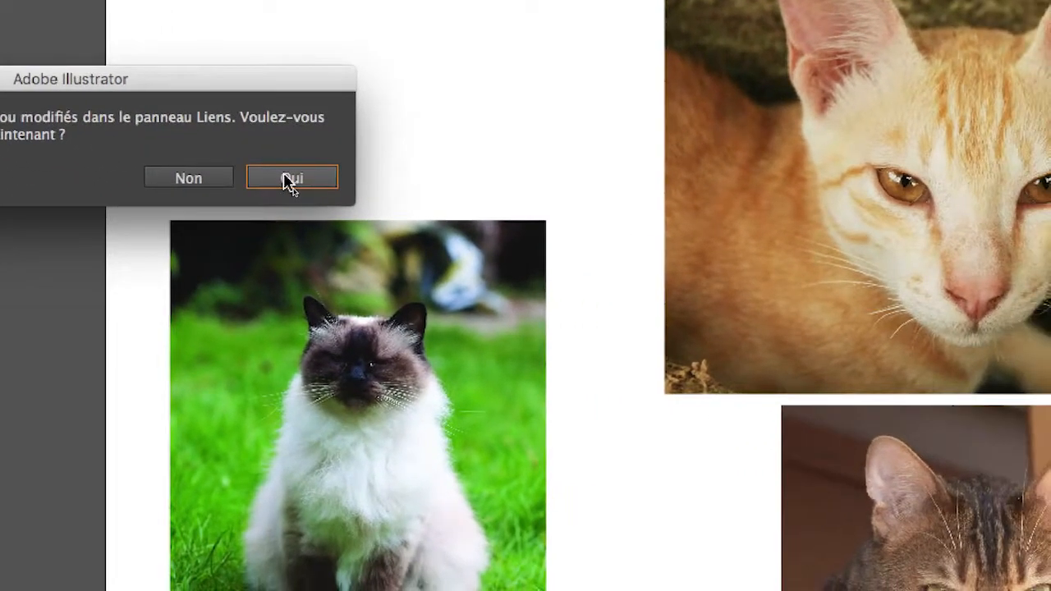
{"action": "left_click", "coordinate": [287, 179]}
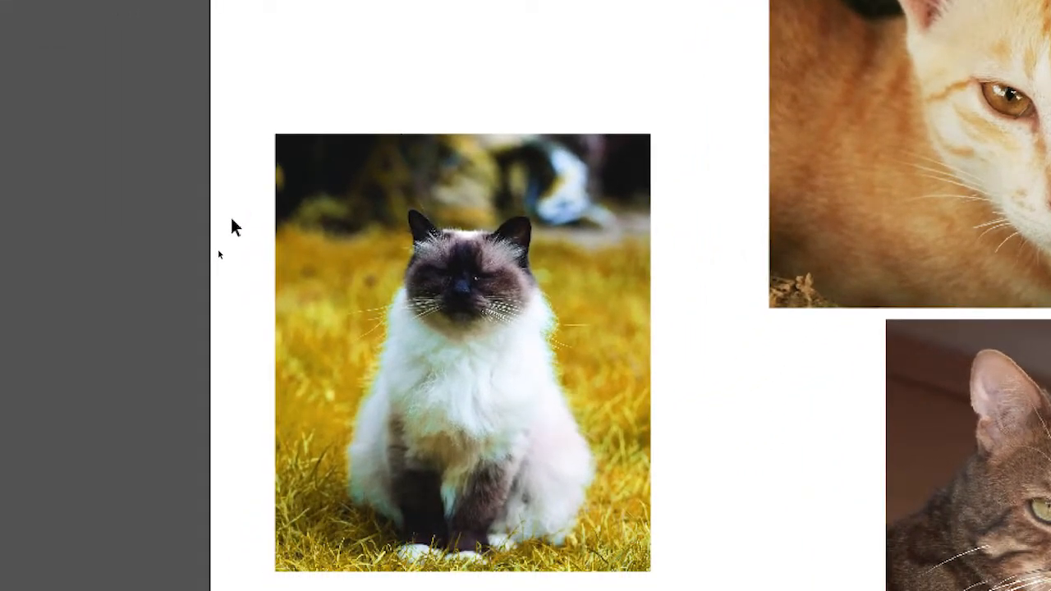